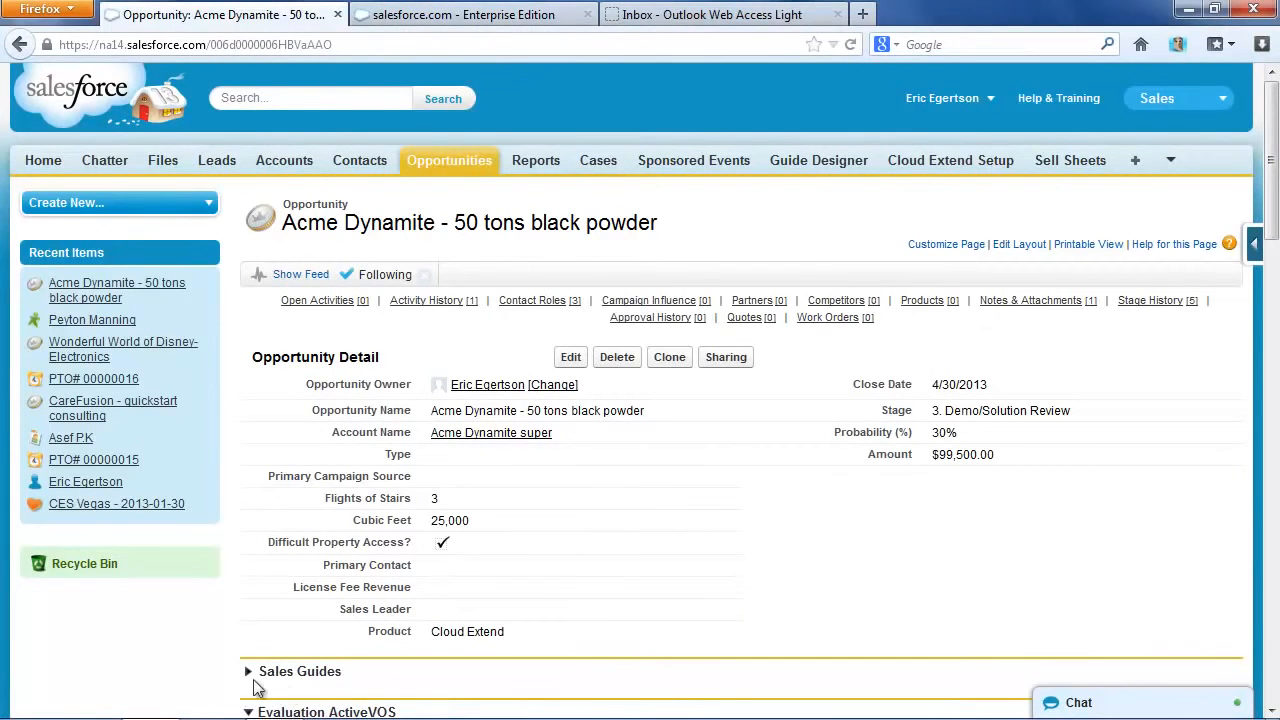
- Expand the Sales Guides section of the Acme Dynamite opportunity and launch the Update Opportunity guide
{"action": "left_click", "coordinate": [248, 671]}
{"action": "scroll", "coordinate": [222, 656], "scroll_direction": "down", "scroll_amount": 5}
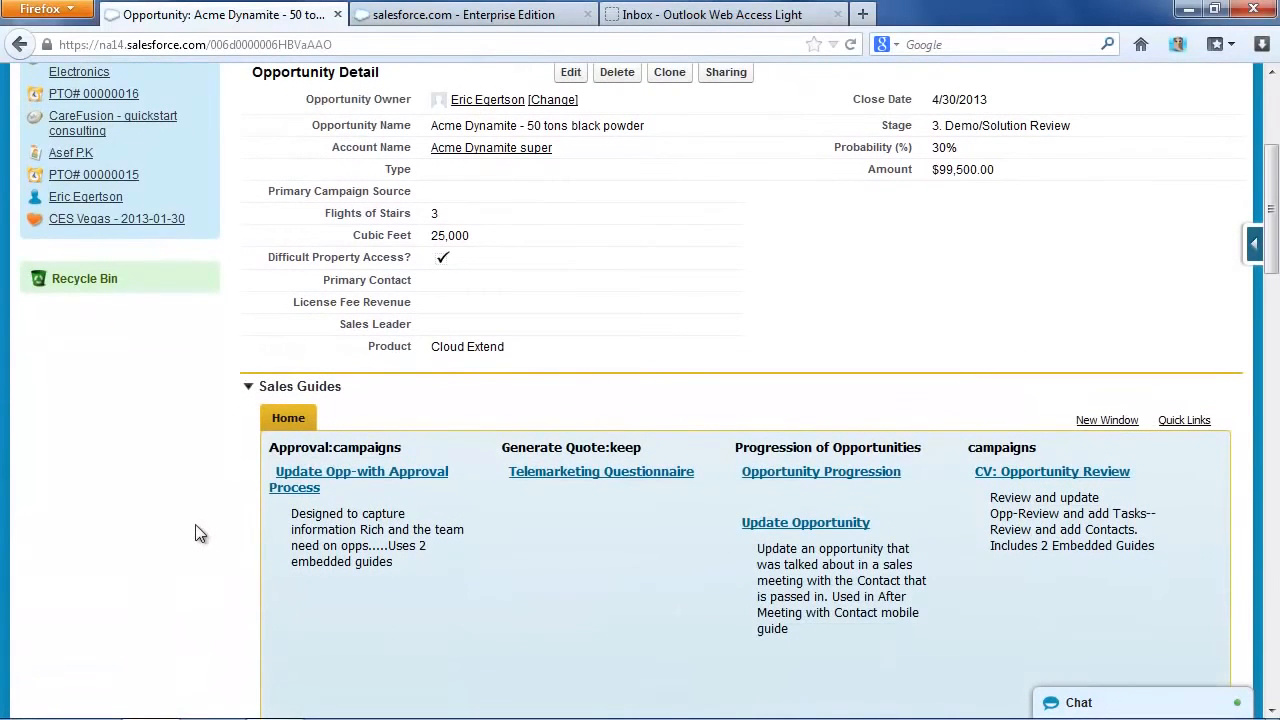
{"action": "scroll", "coordinate": [200, 530], "scroll_direction": "up", "scroll_amount": 3}
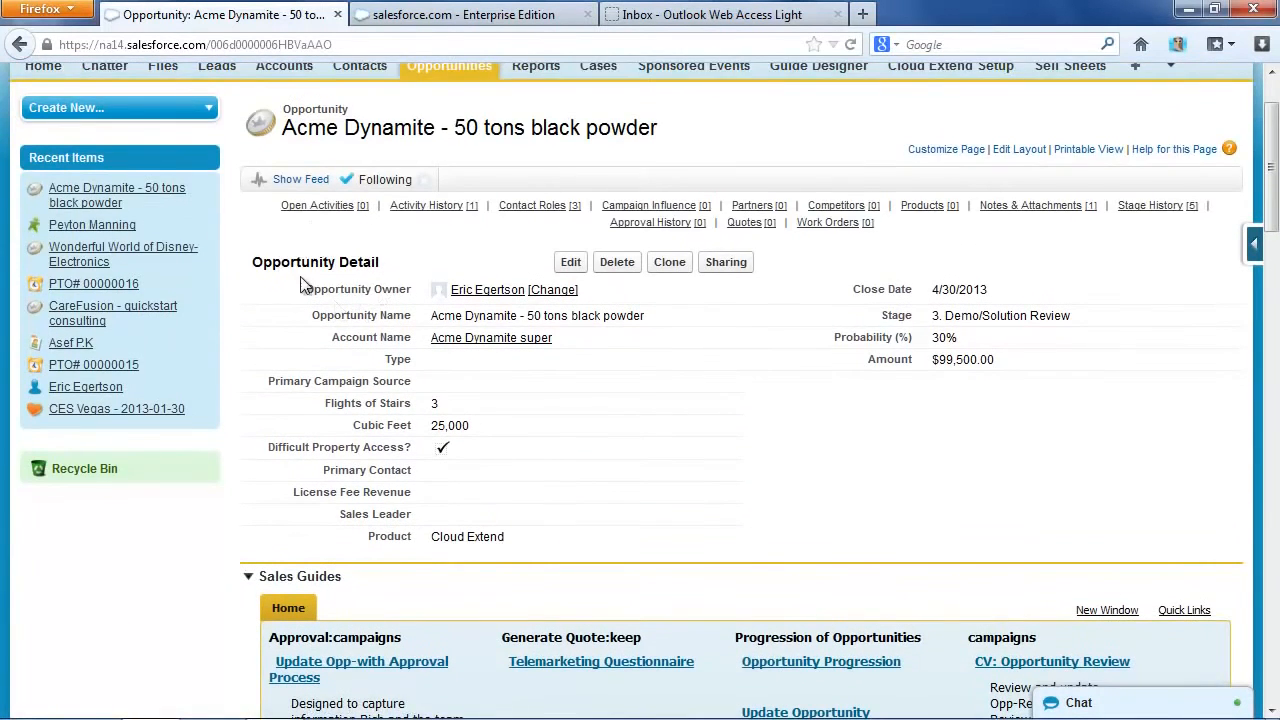
{"action": "scroll", "coordinate": [550, 380], "scroll_direction": "down", "scroll_amount": 2}
{"action": "scroll", "coordinate": [733, 395], "scroll_direction": "down", "scroll_amount": 4}
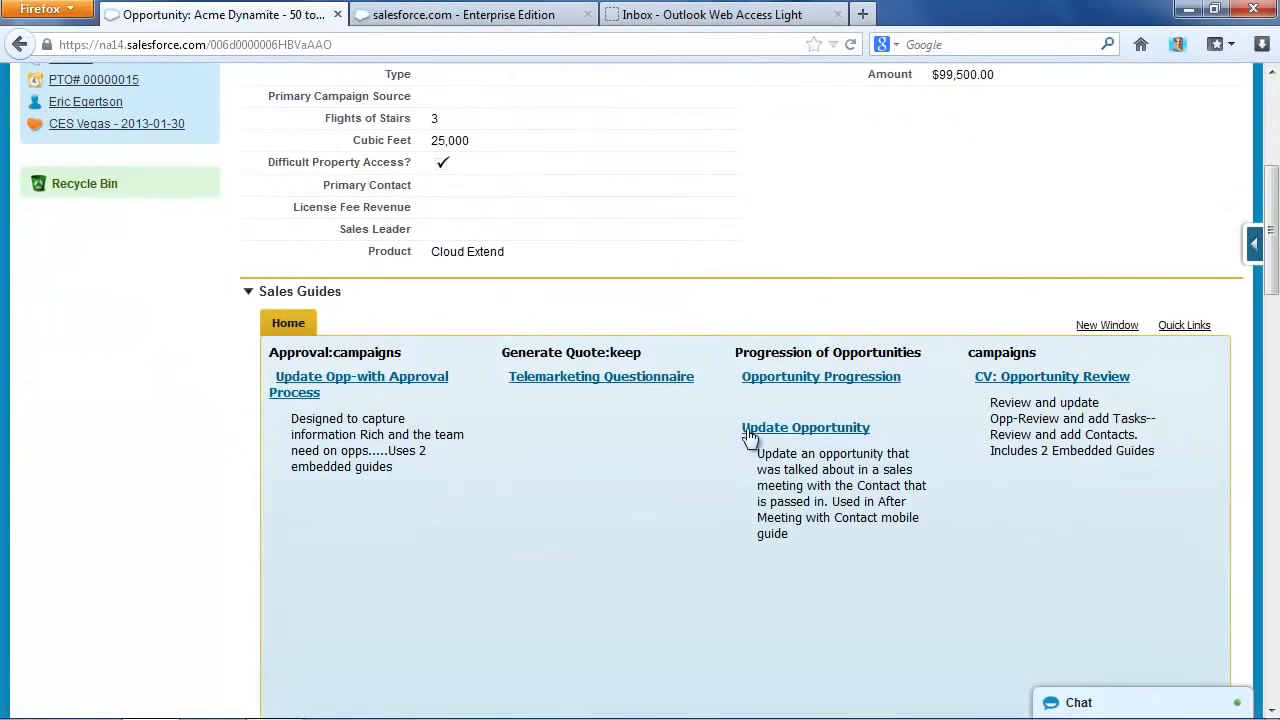
{"action": "left_click", "coordinate": [807, 430]}
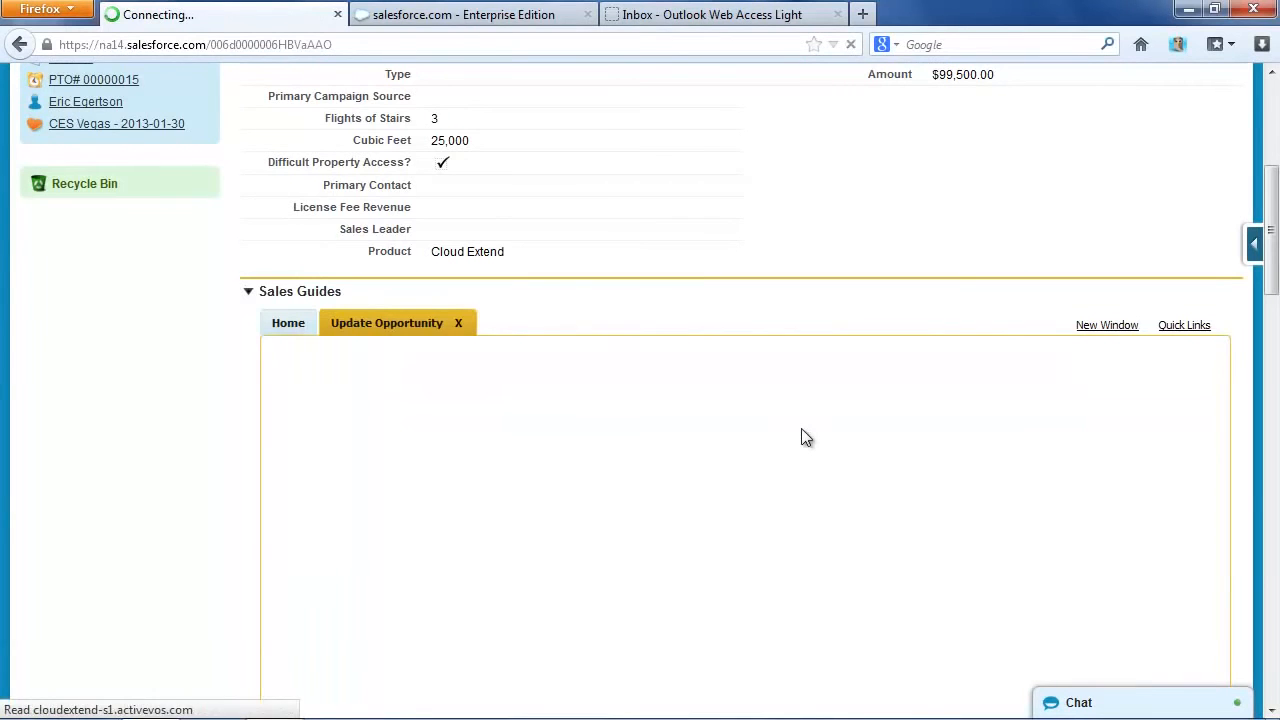
{"action": "scroll", "coordinate": [801, 428], "scroll_direction": "down", "scroll_amount": 8}
{"action": "scroll", "coordinate": [801, 433], "scroll_direction": "up", "scroll_amount": 4}
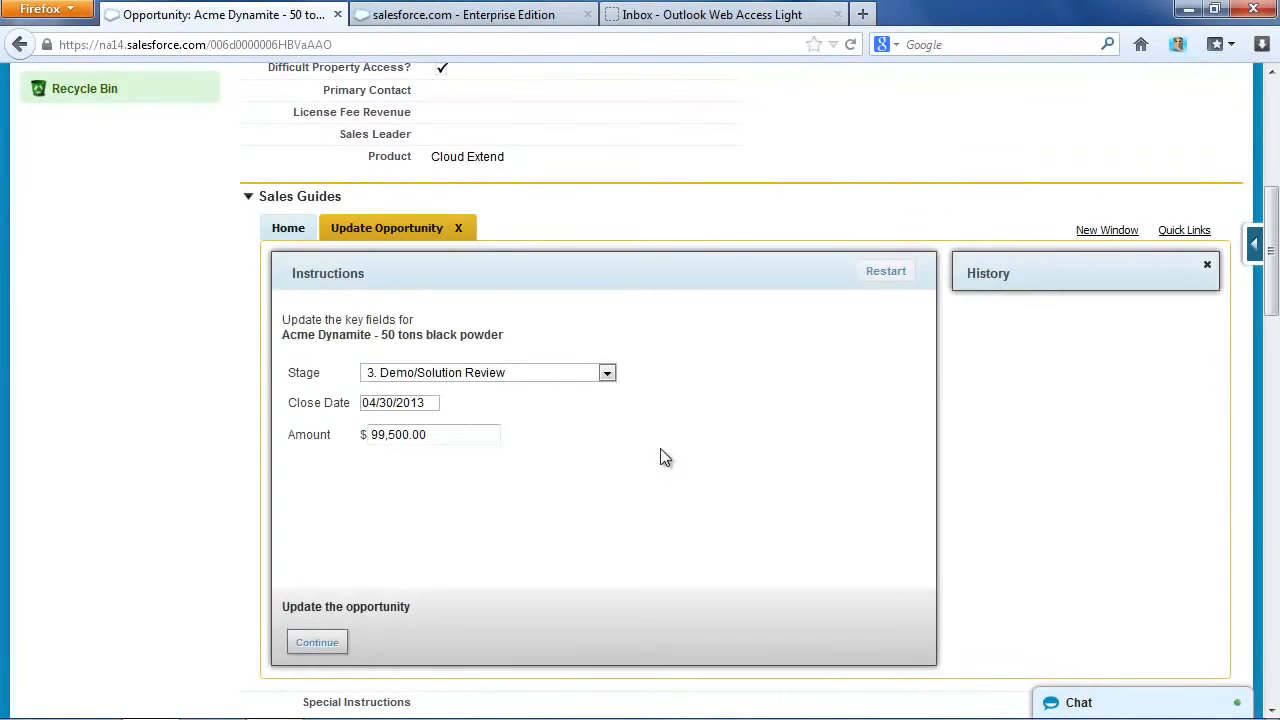
- Set the opportunity's stage to 4. Trial Period and its close date to 03/31/2013 in the guide
{"action": "left_click", "coordinate": [425, 376]}
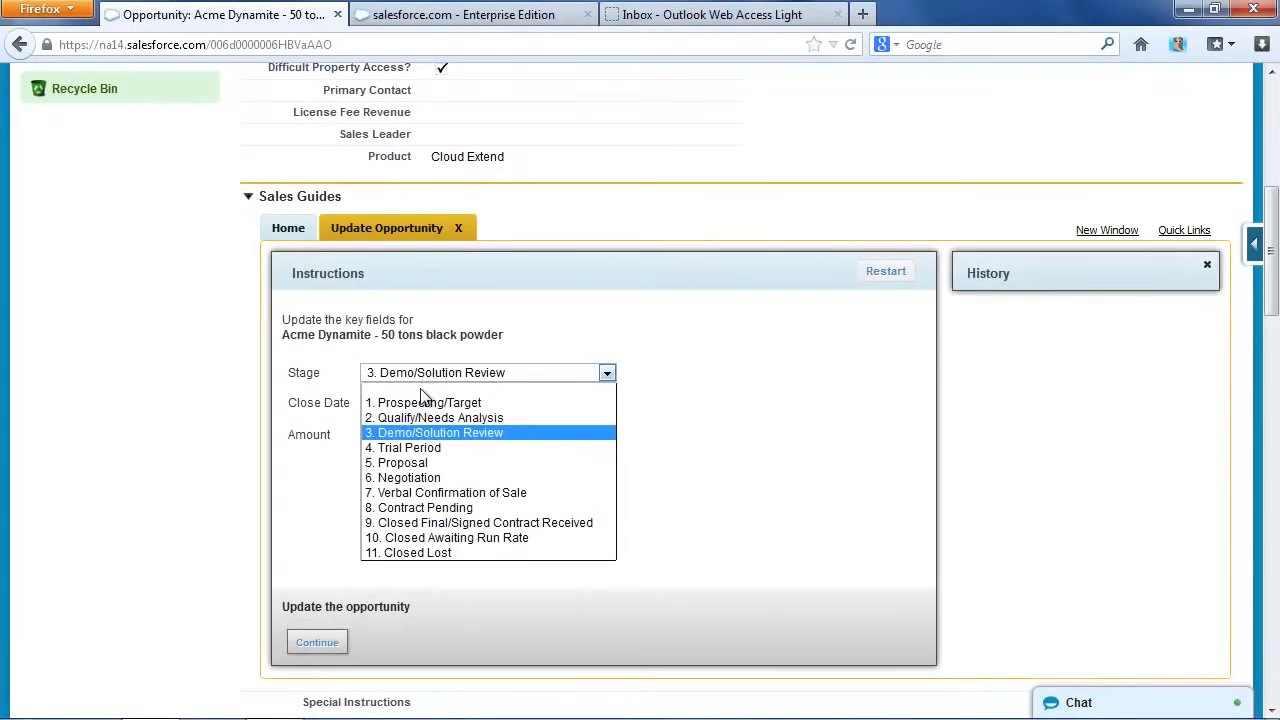
{"action": "left_click", "coordinate": [418, 448]}
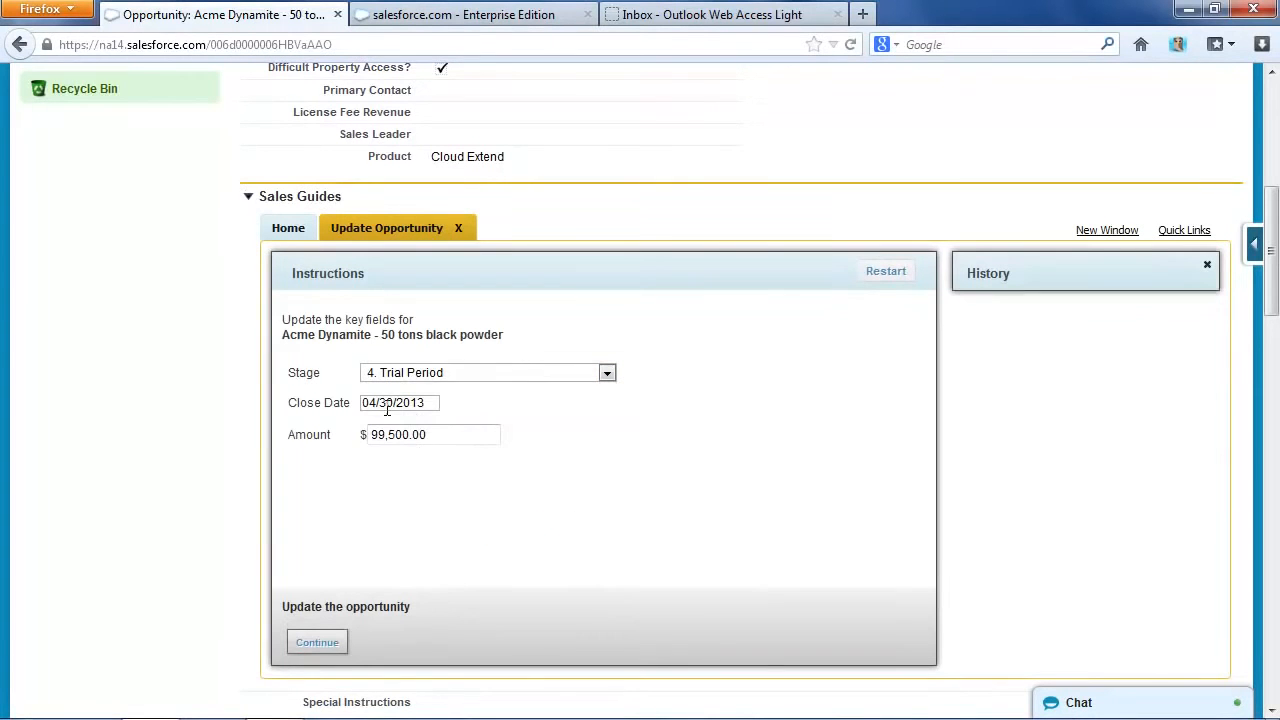
{"action": "left_click", "coordinate": [391, 402]}
{"action": "left_click", "coordinate": [430, 430]}
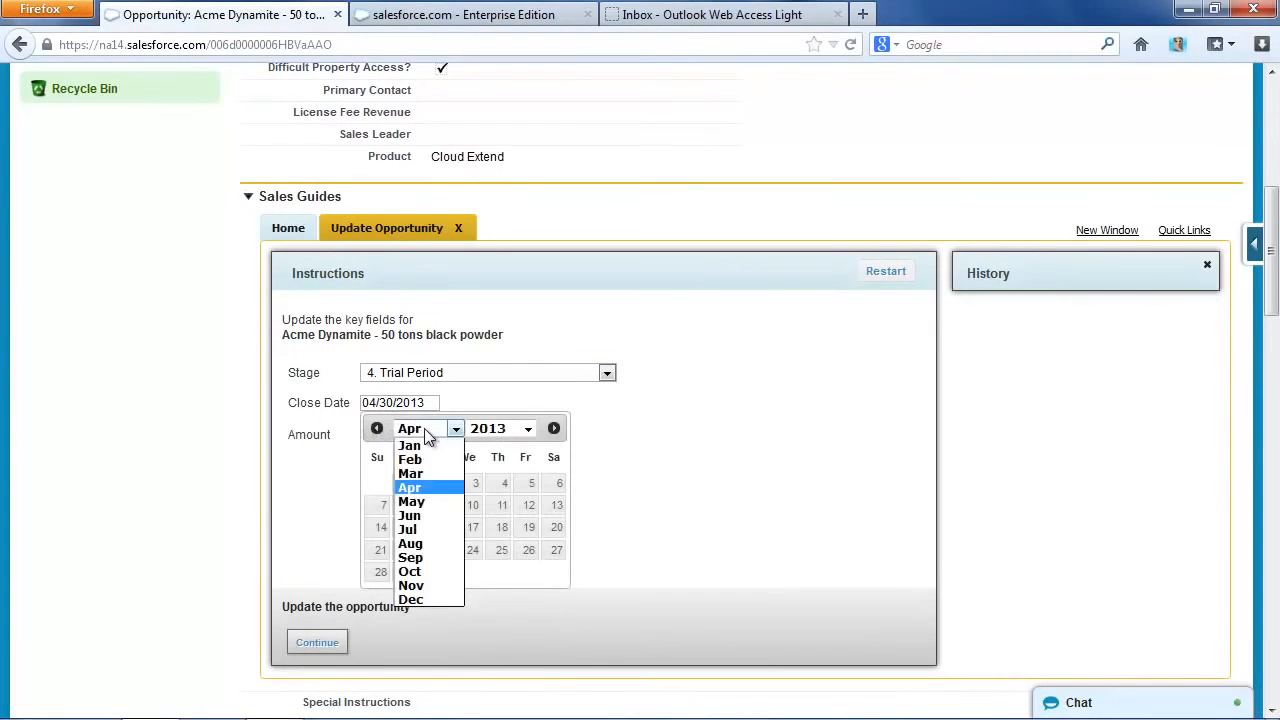
{"action": "left_click", "coordinate": [415, 474]}
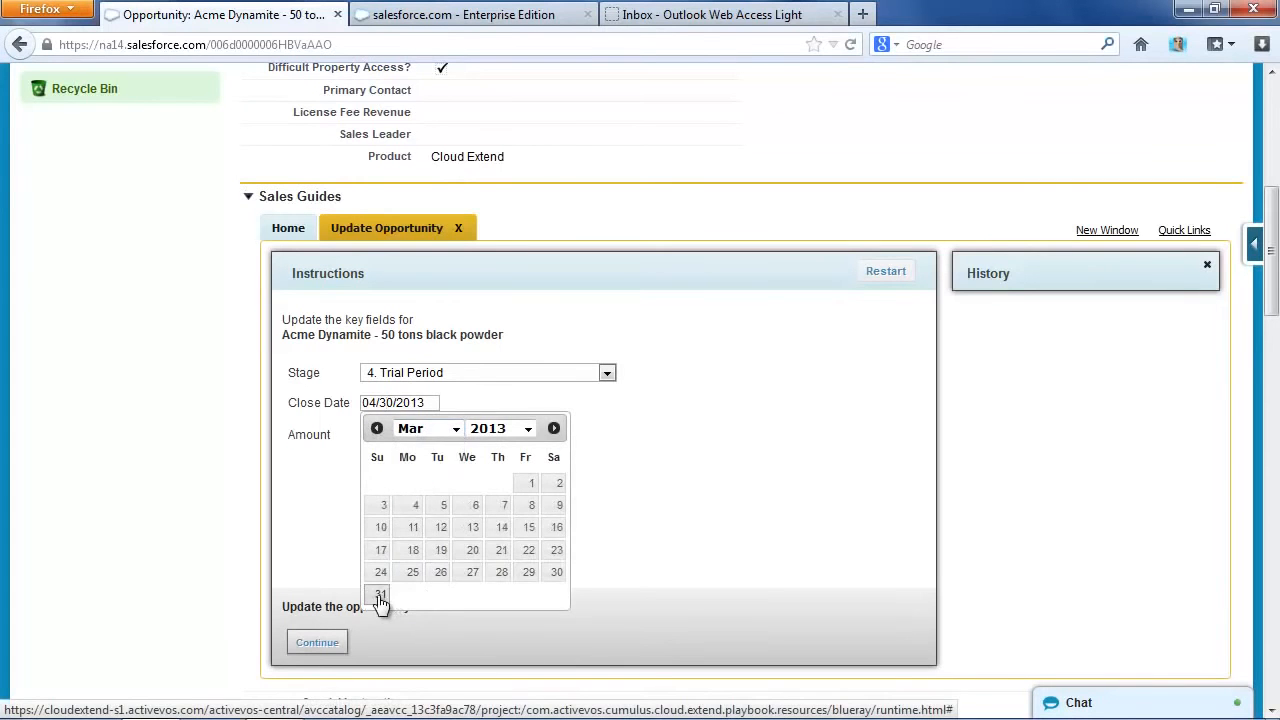
{"action": "left_click", "coordinate": [379, 596]}
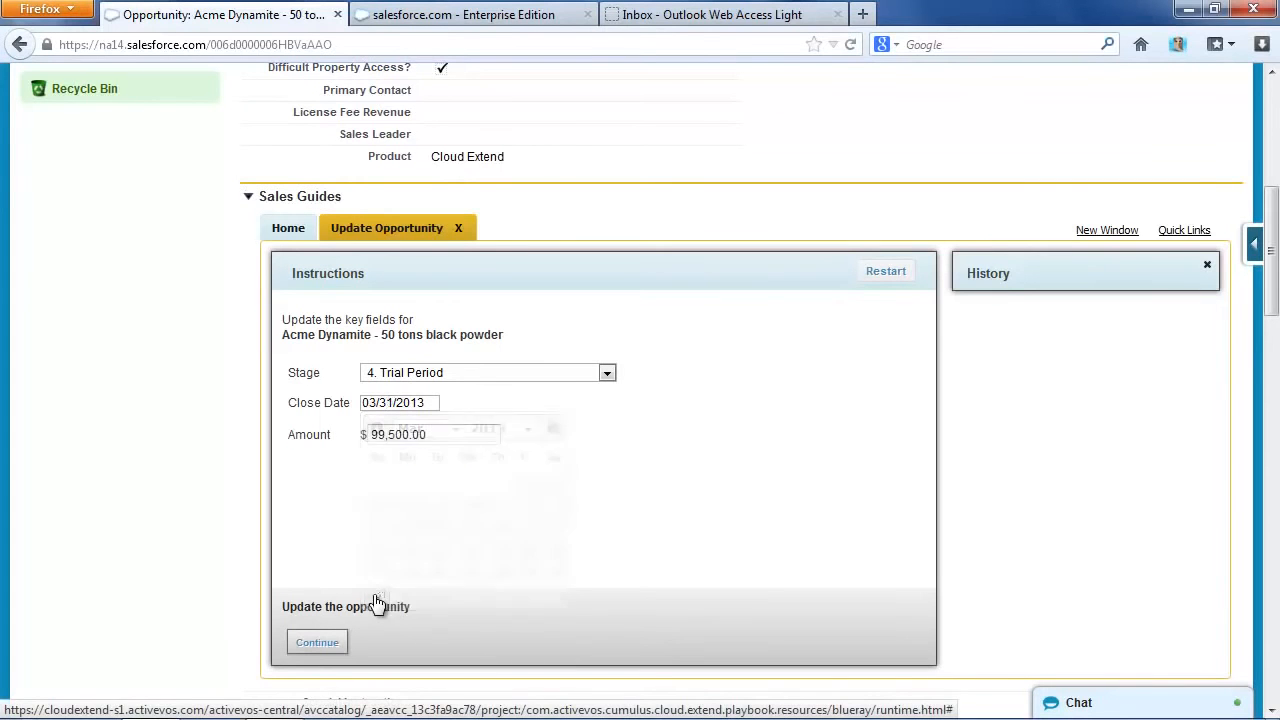
- Set the opportunity's amount to 105000 and continue to the next guide screen
{"action": "left_click", "coordinate": [422, 437]}
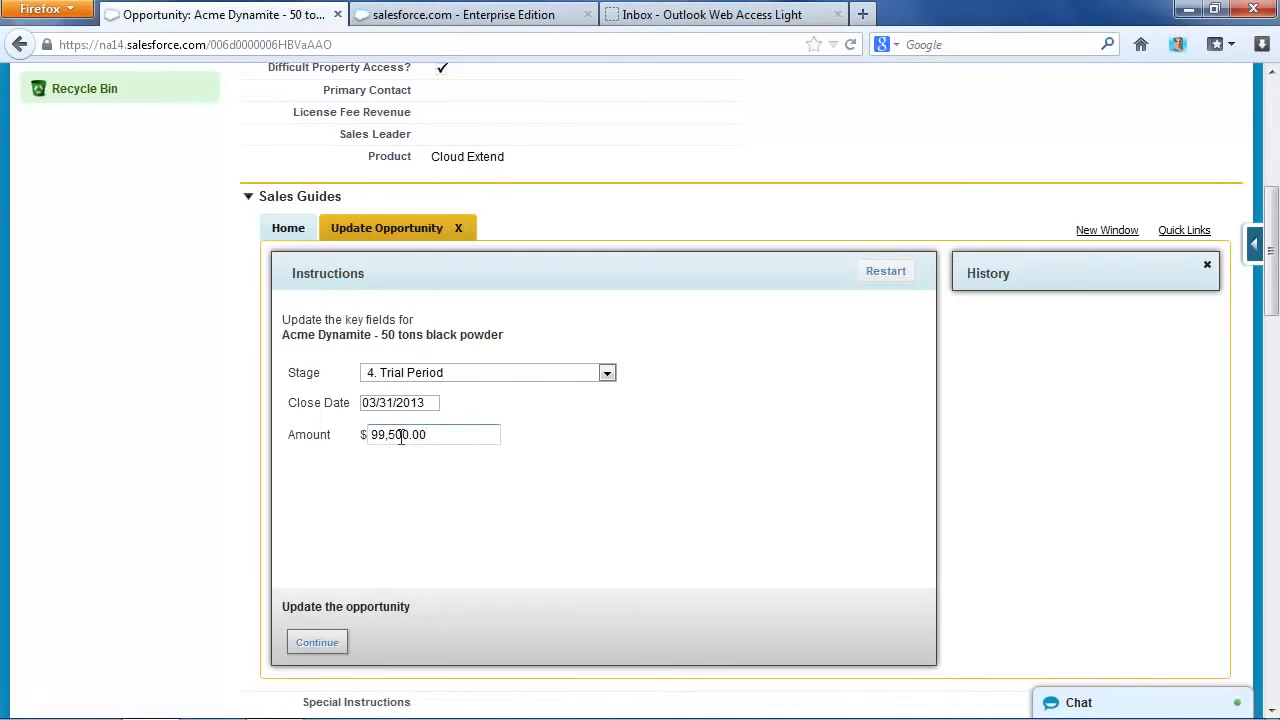
{"action": "left_click_drag", "start_coordinate": [448, 436], "coordinate": [340, 446]}
{"action": "type", "text": "105000"}
{"action": "left_click", "coordinate": [320, 645]}
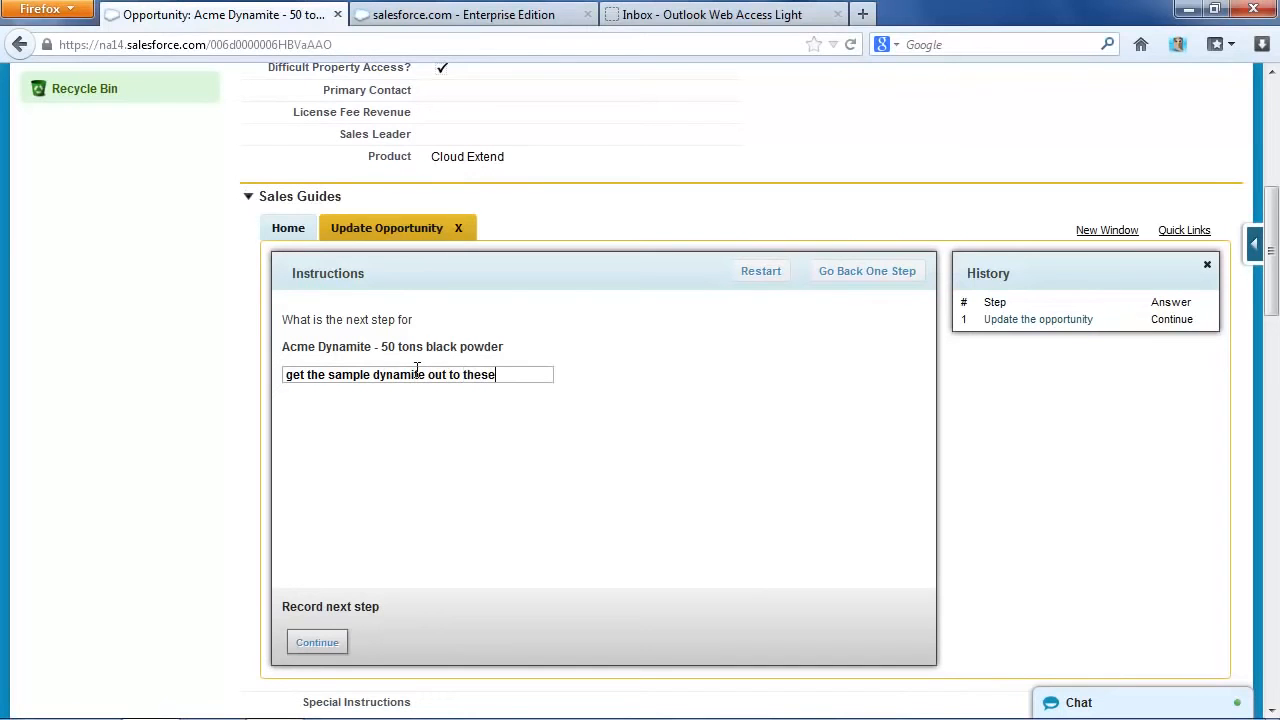
- Submit the next step and create the account note "AD has seen a nice uptick -- mainly due to new highway construction in their region"
{"action": "left_click", "coordinate": [315, 645]}
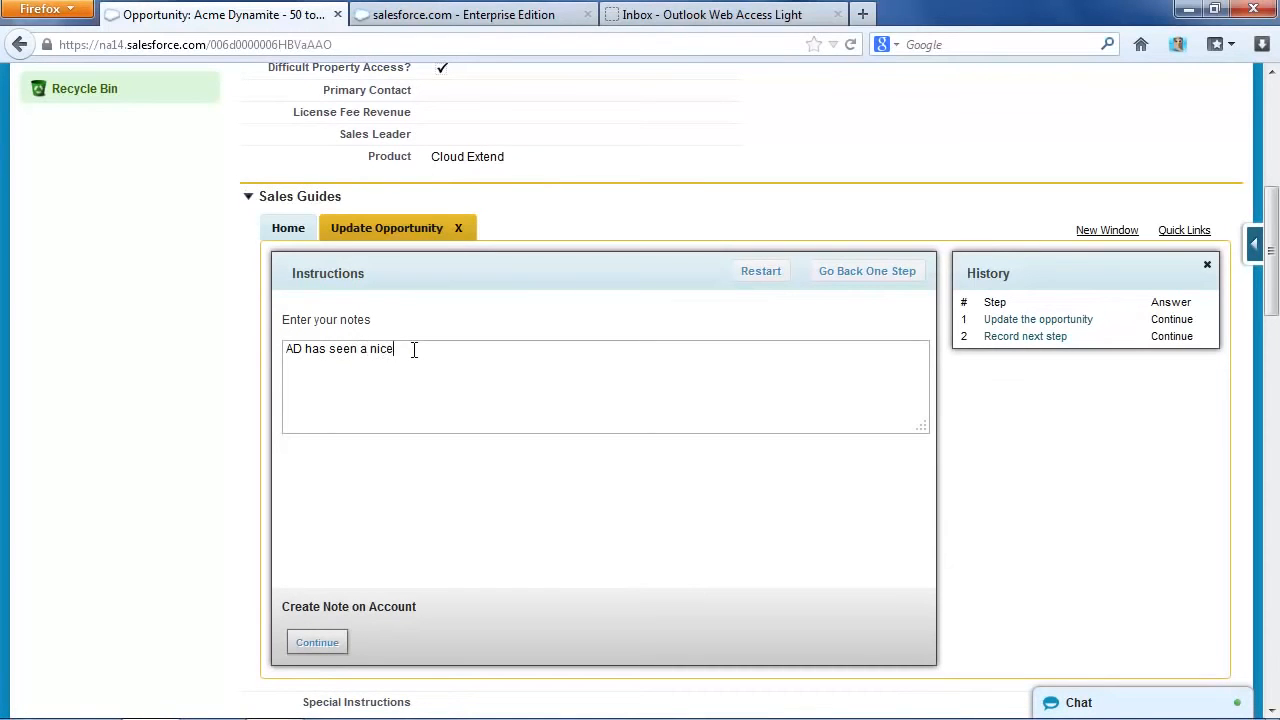
{"action": "type", "text": "tick -- mainly due to new highw"}
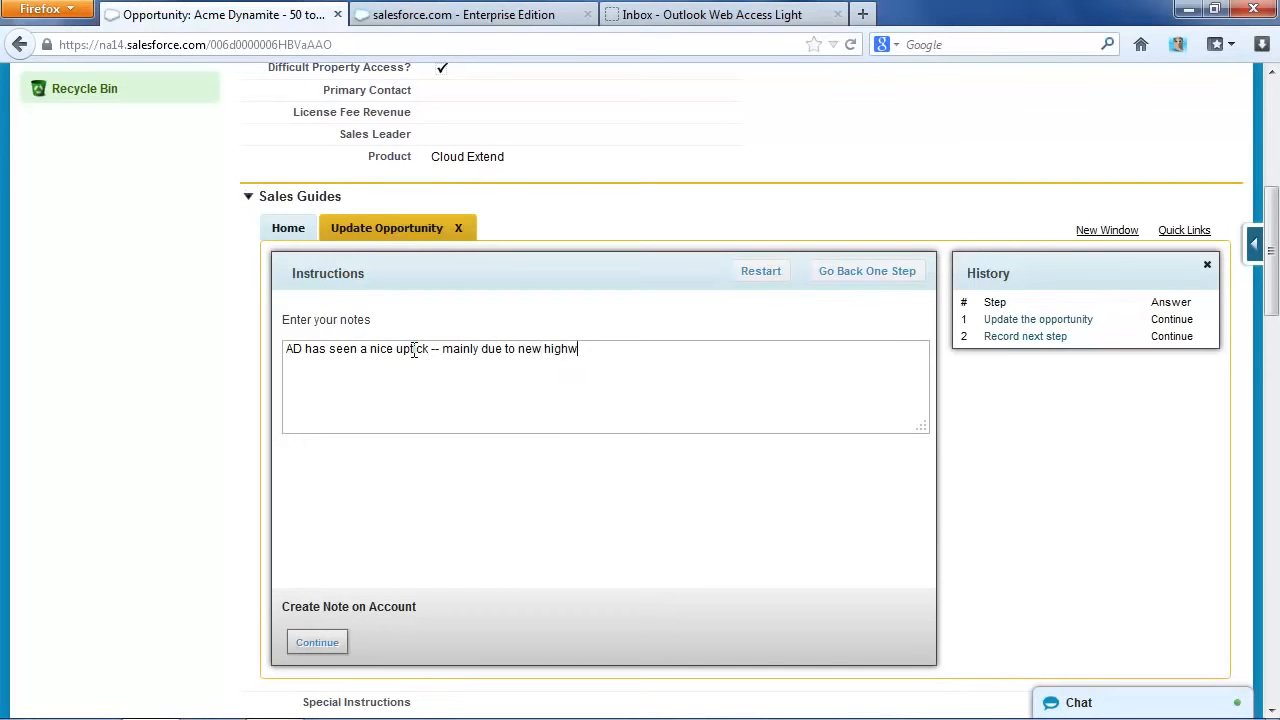
{"action": "type", "text": "construction in their region"}
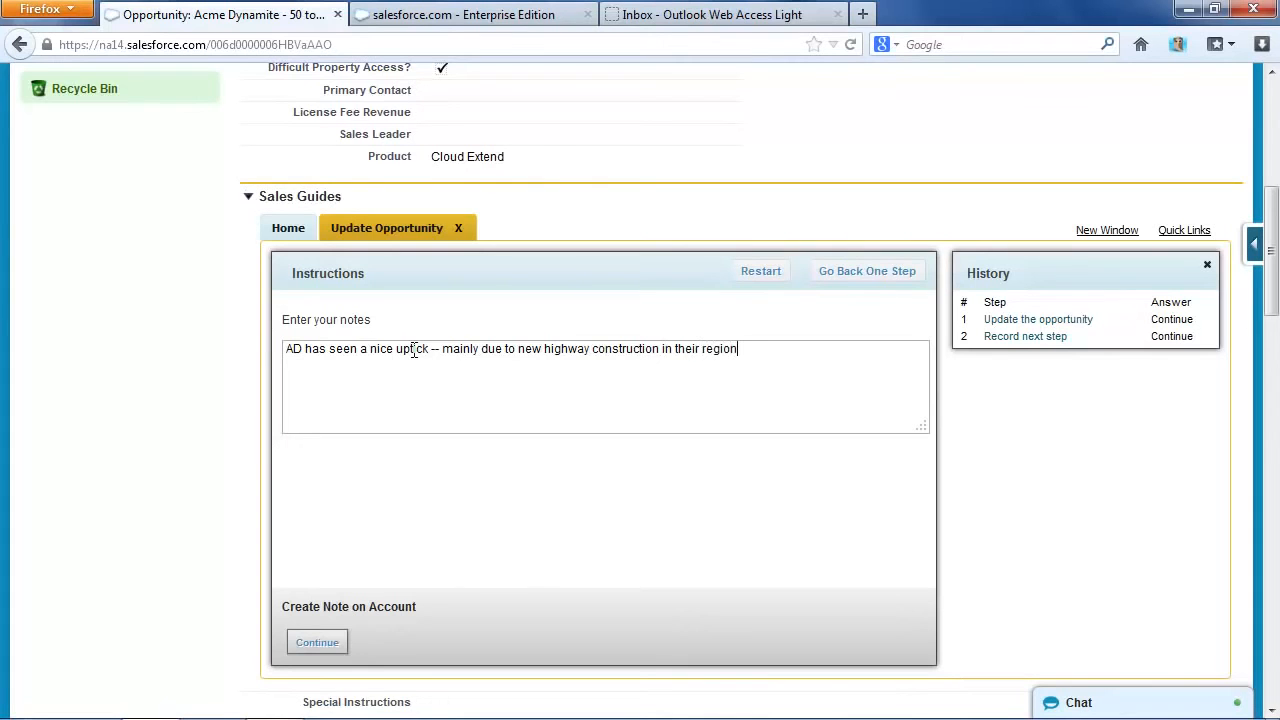
{"action": "left_click", "coordinate": [318, 642]}
{"action": "left_click", "coordinate": [308, 641]}
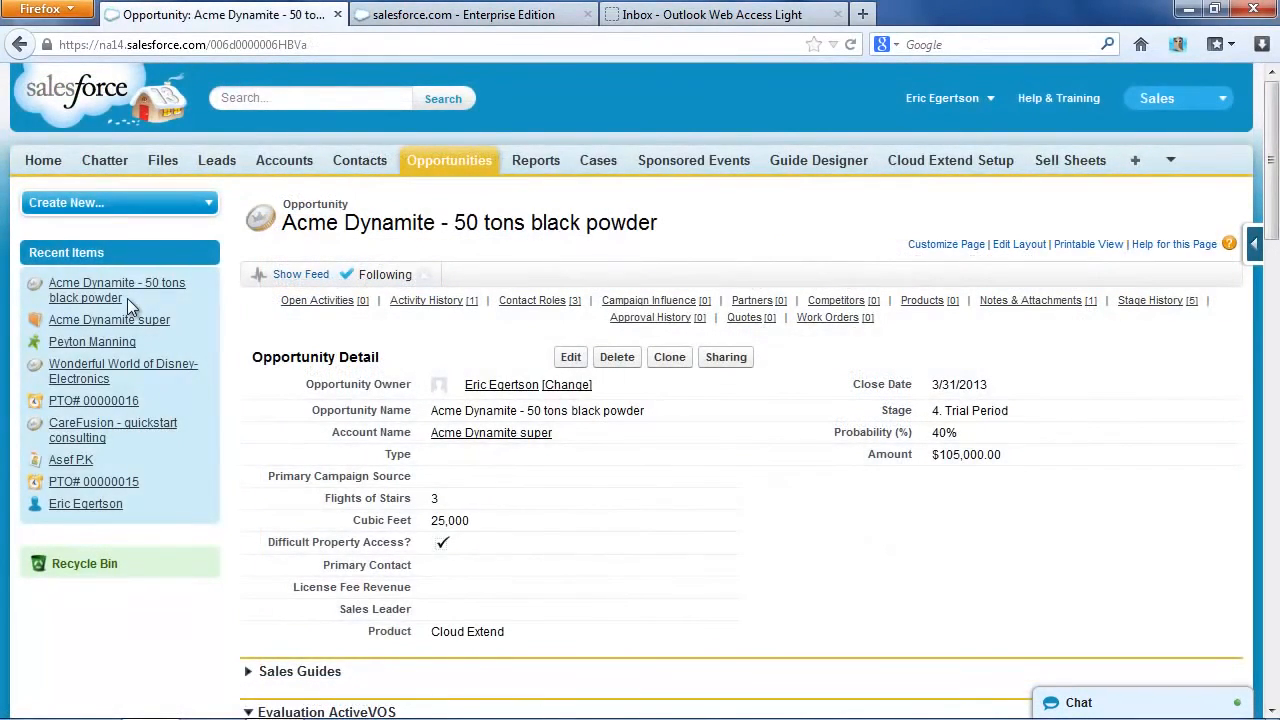
- Show the opportunity's Sales Guides list again, and switch to Guide Designer to create a new guide
{"action": "left_click", "coordinate": [250, 672]}
{"action": "scroll", "coordinate": [259, 676], "scroll_direction": "down", "scroll_amount": 4}
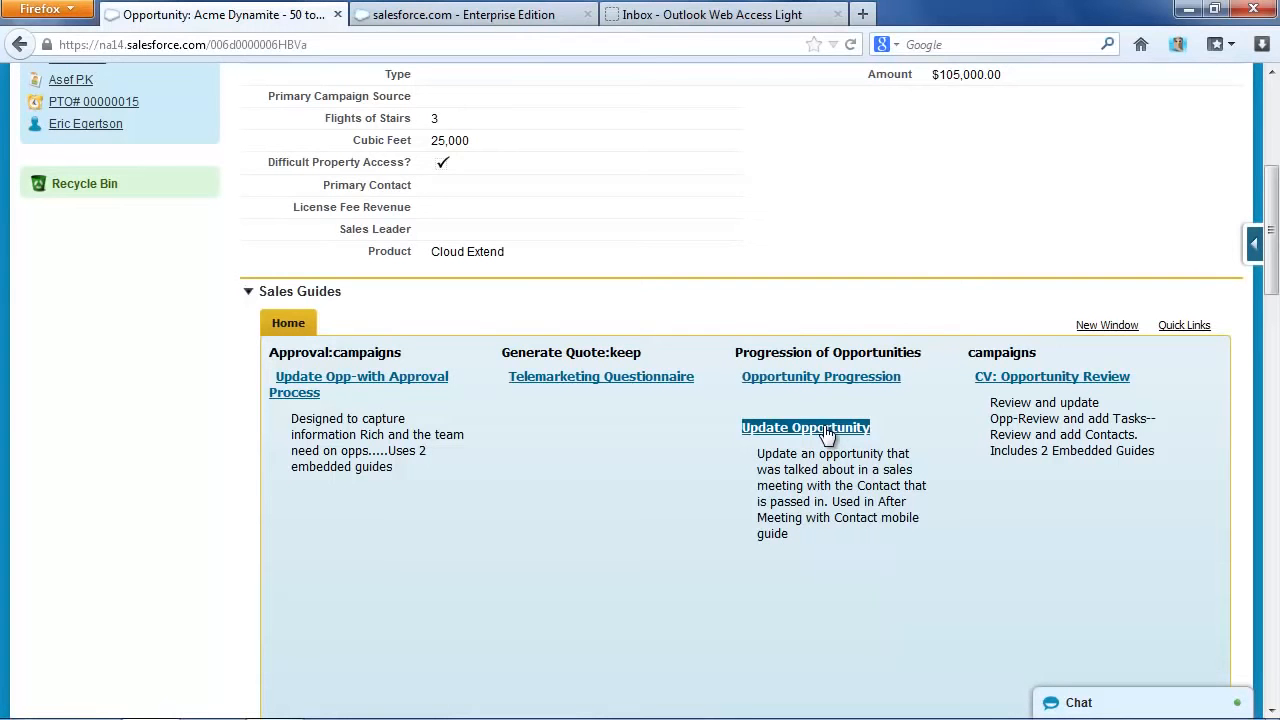
{"action": "left_click", "coordinate": [495, 22]}
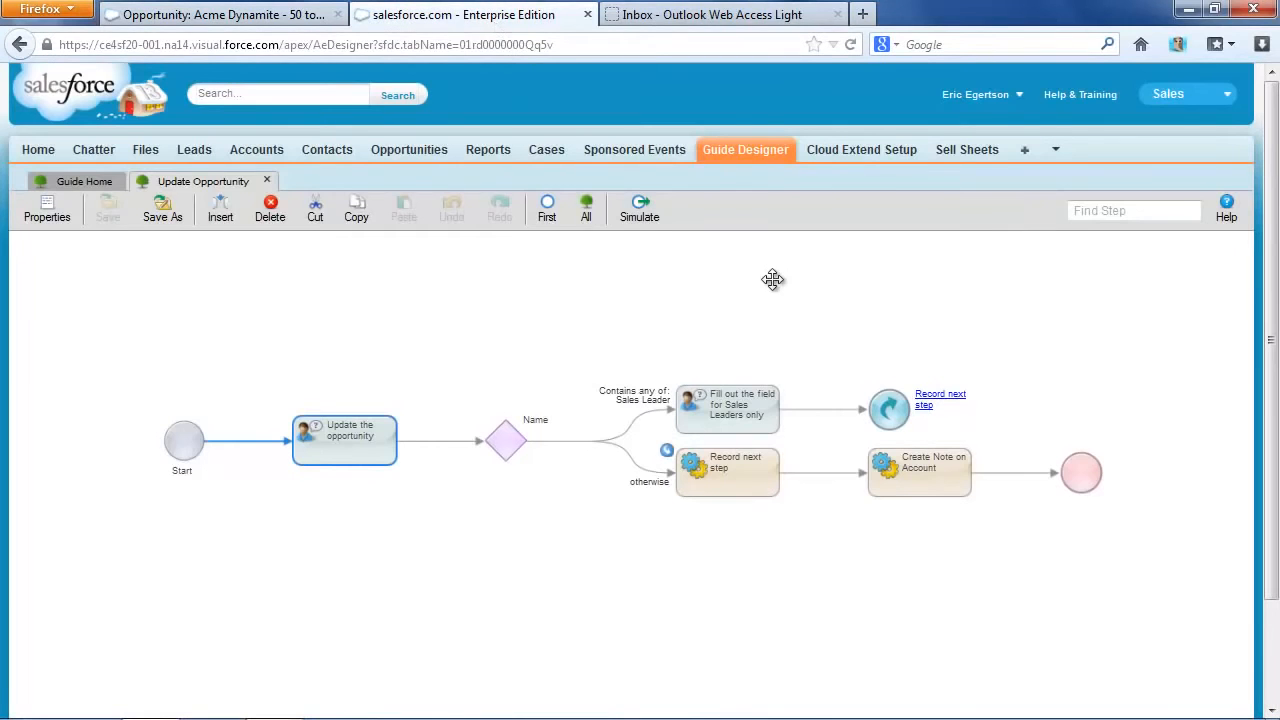
{"action": "left_click", "coordinate": [95, 185]}
{"action": "left_click", "coordinate": [223, 214]}
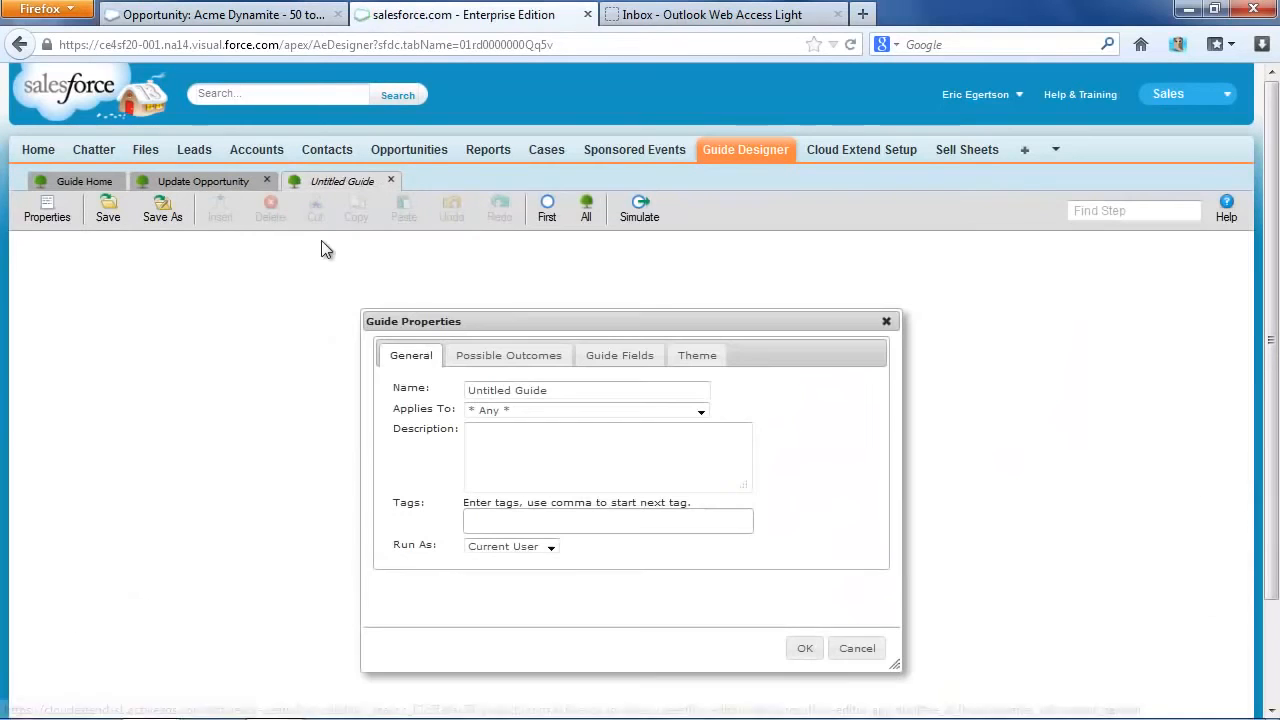
- Make the new guide apply to Home, name it Opportunity Updater and confirm its properties
{"action": "left_click", "coordinate": [518, 411]}
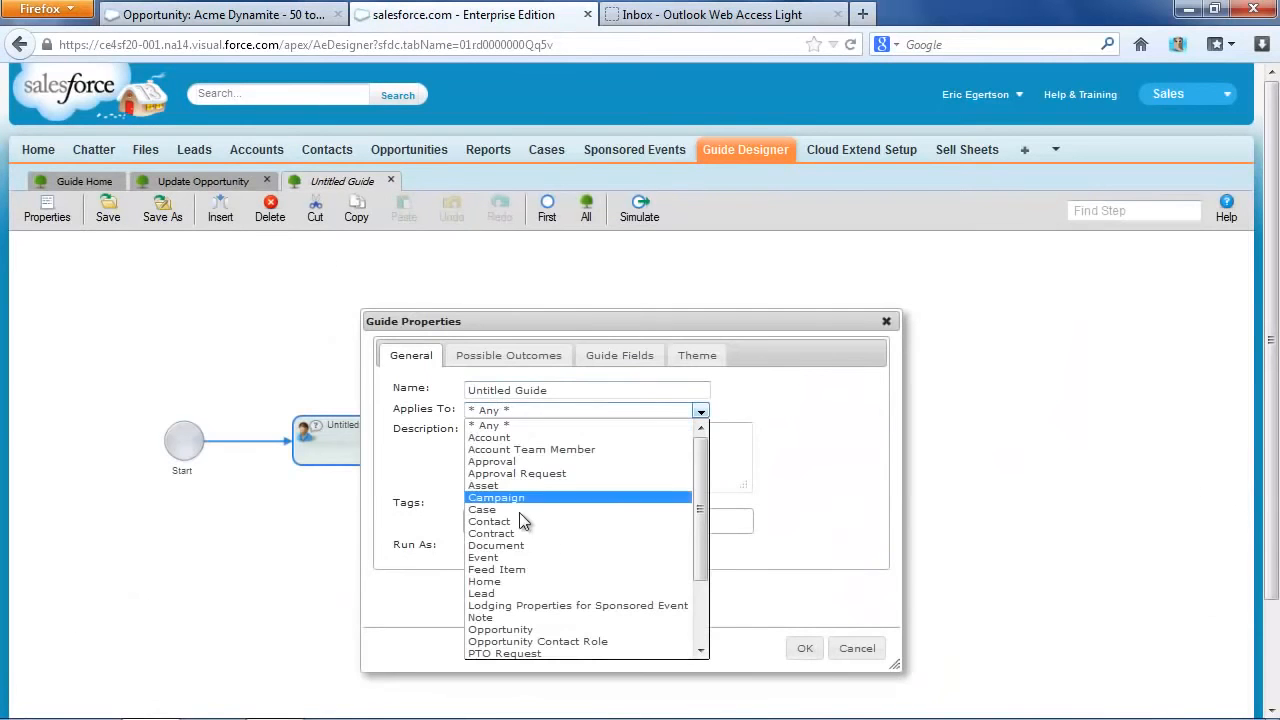
{"action": "left_click", "coordinate": [520, 581]}
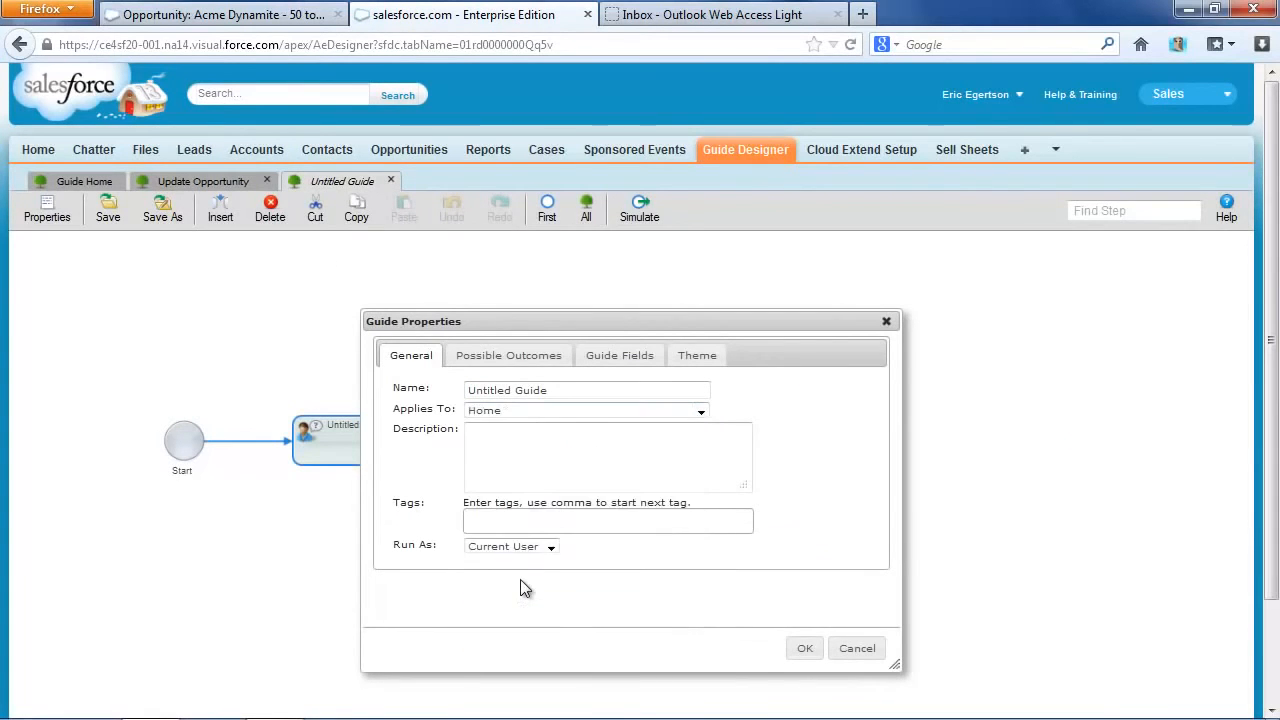
{"action": "triple_click", "coordinate": [555, 392]}
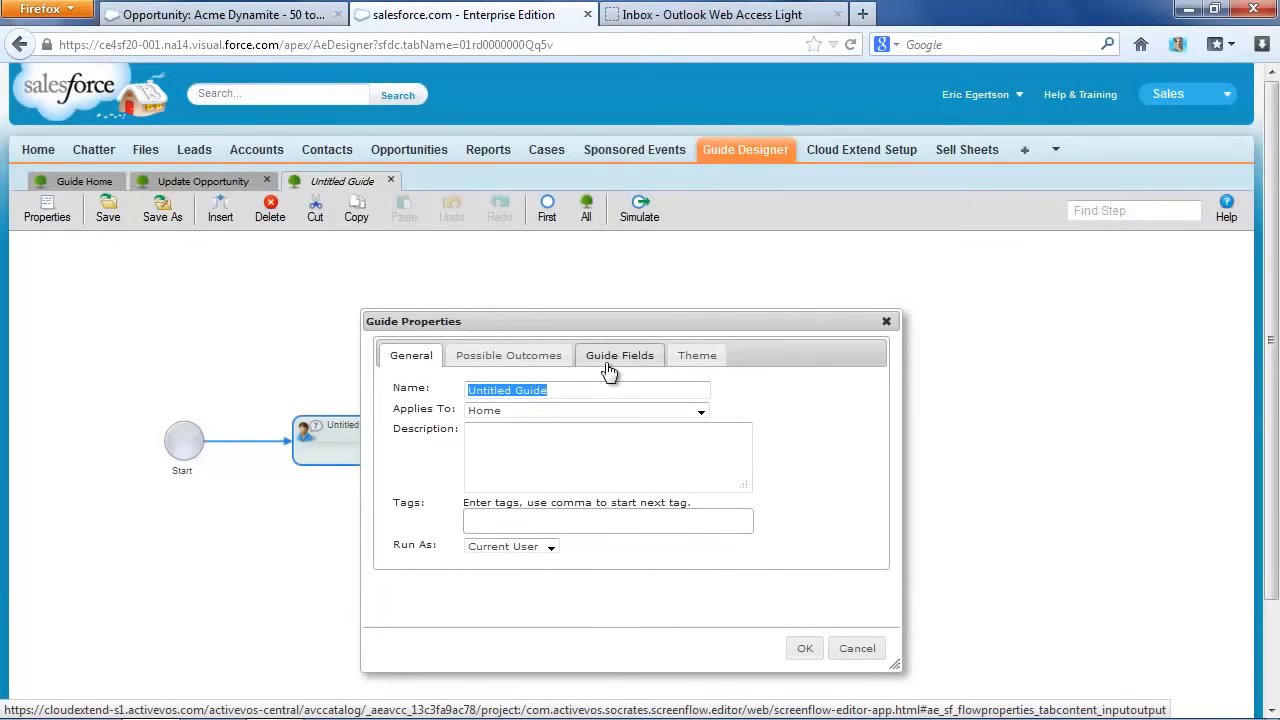
{"action": "type", "text": "U"}
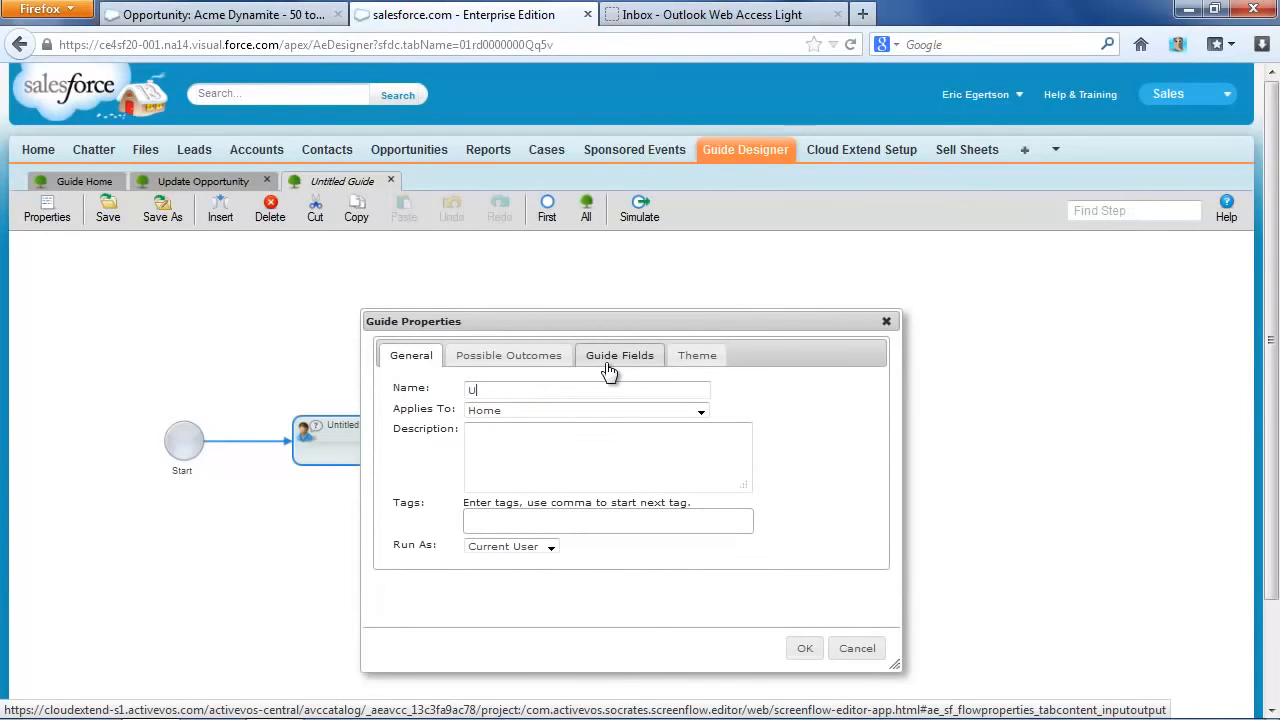
{"action": "type", "text": "pportunity Updater"}
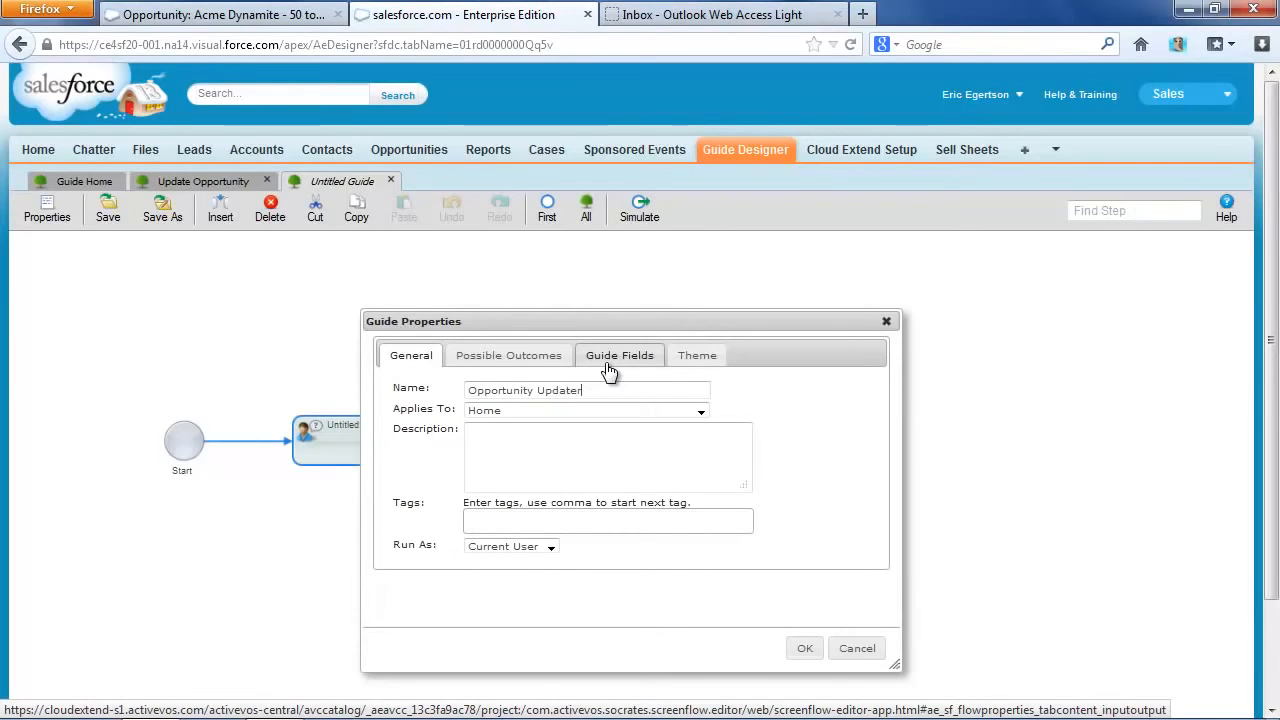
{"action": "left_click", "coordinate": [806, 650]}
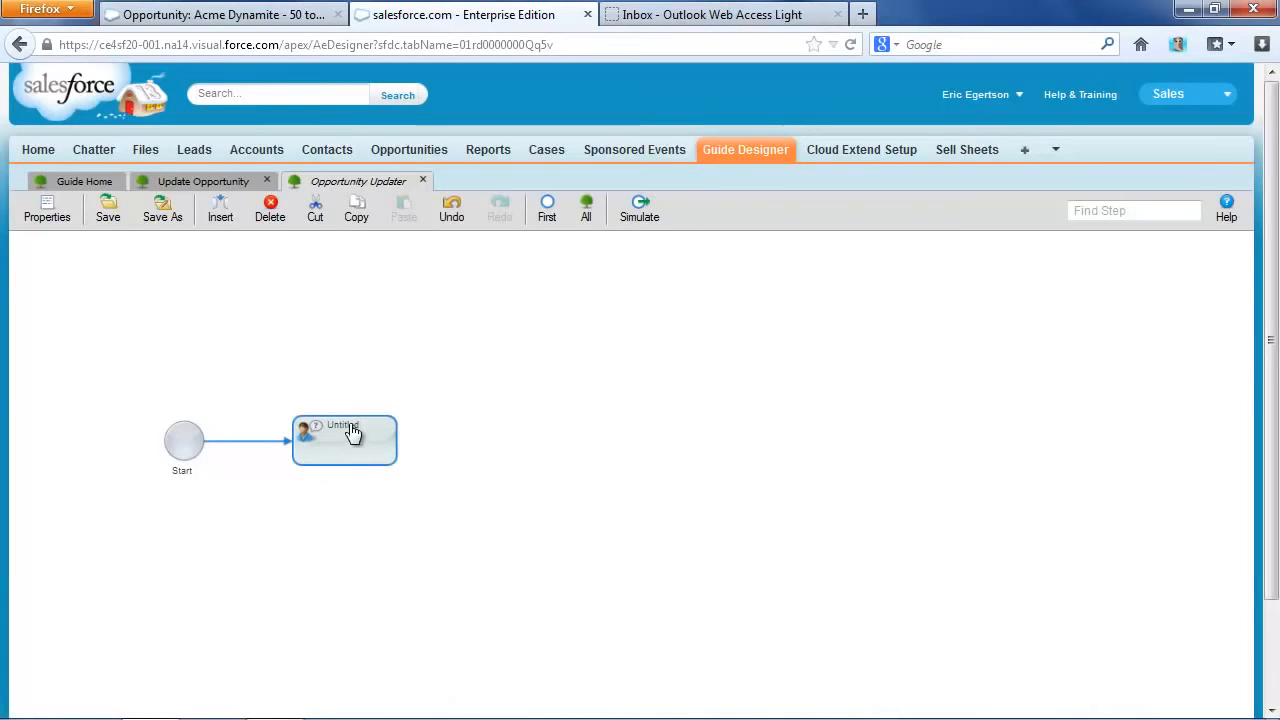
- Change the guide's first step to an Embedded Guide Step that uses the Update Opportunity guide
{"action": "double_click", "coordinate": [352, 440]}
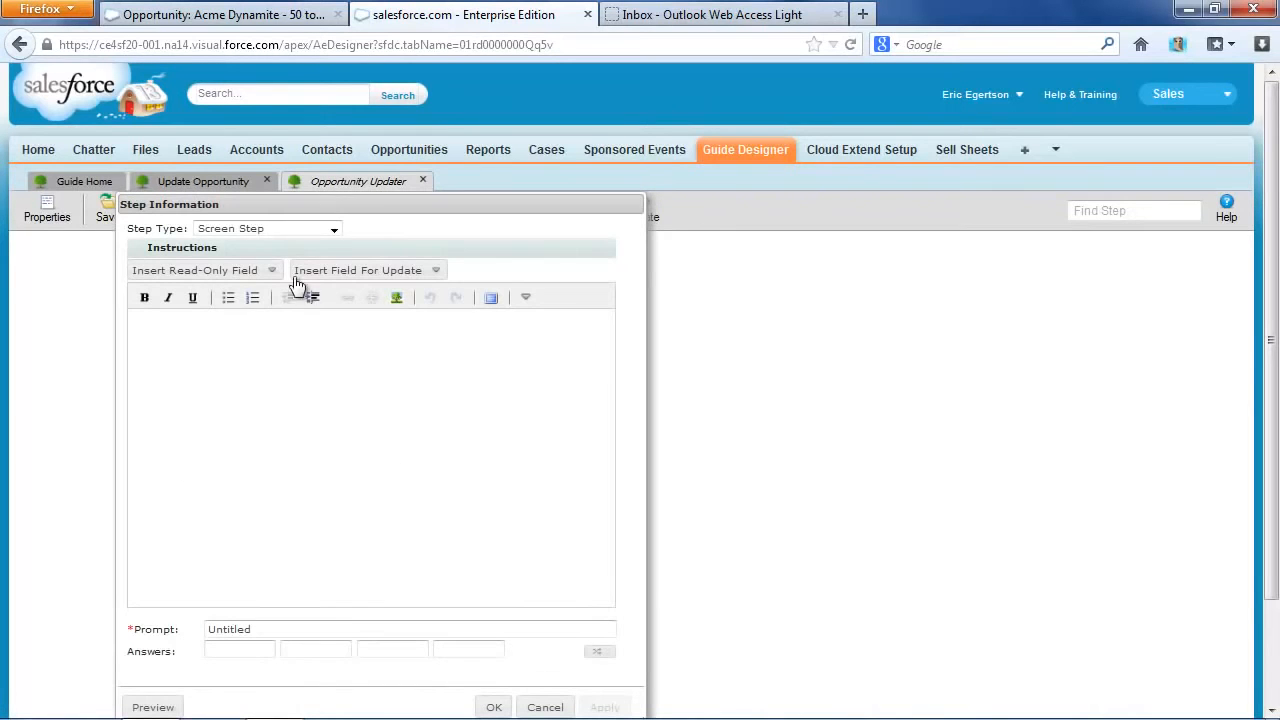
{"action": "left_click", "coordinate": [288, 230]}
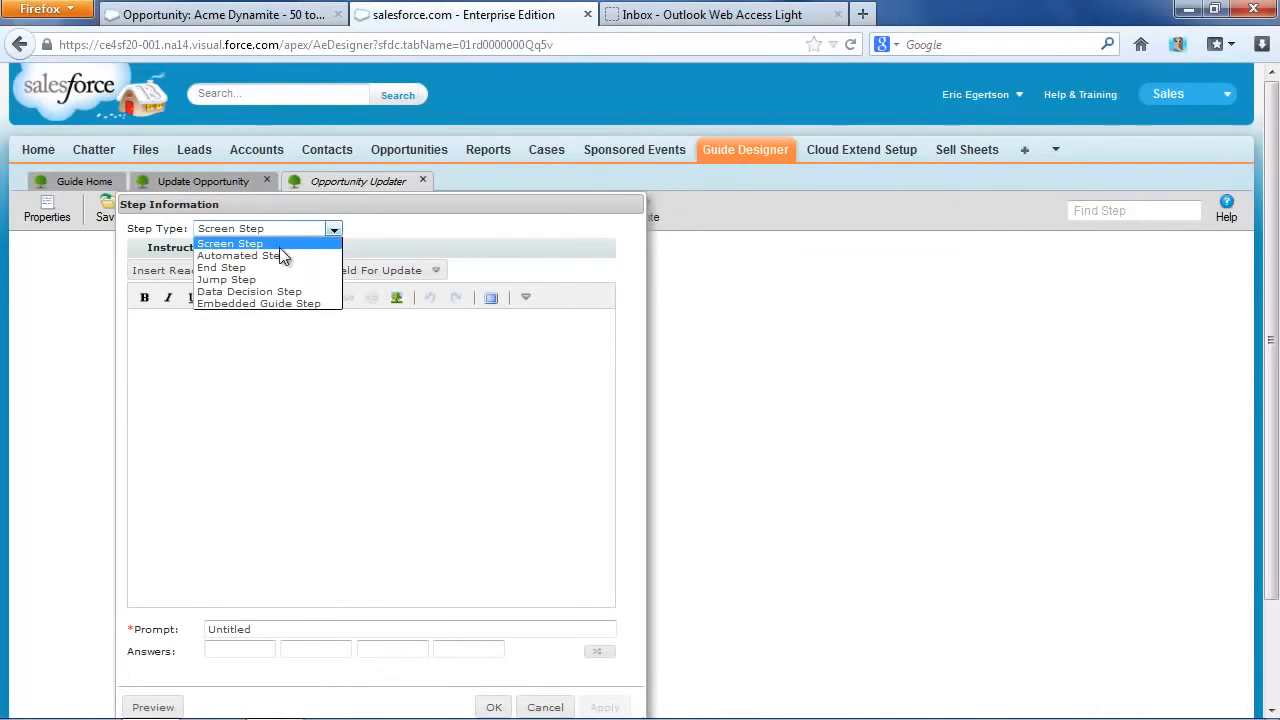
{"action": "left_click", "coordinate": [281, 304]}
{"action": "left_click", "coordinate": [296, 268]}
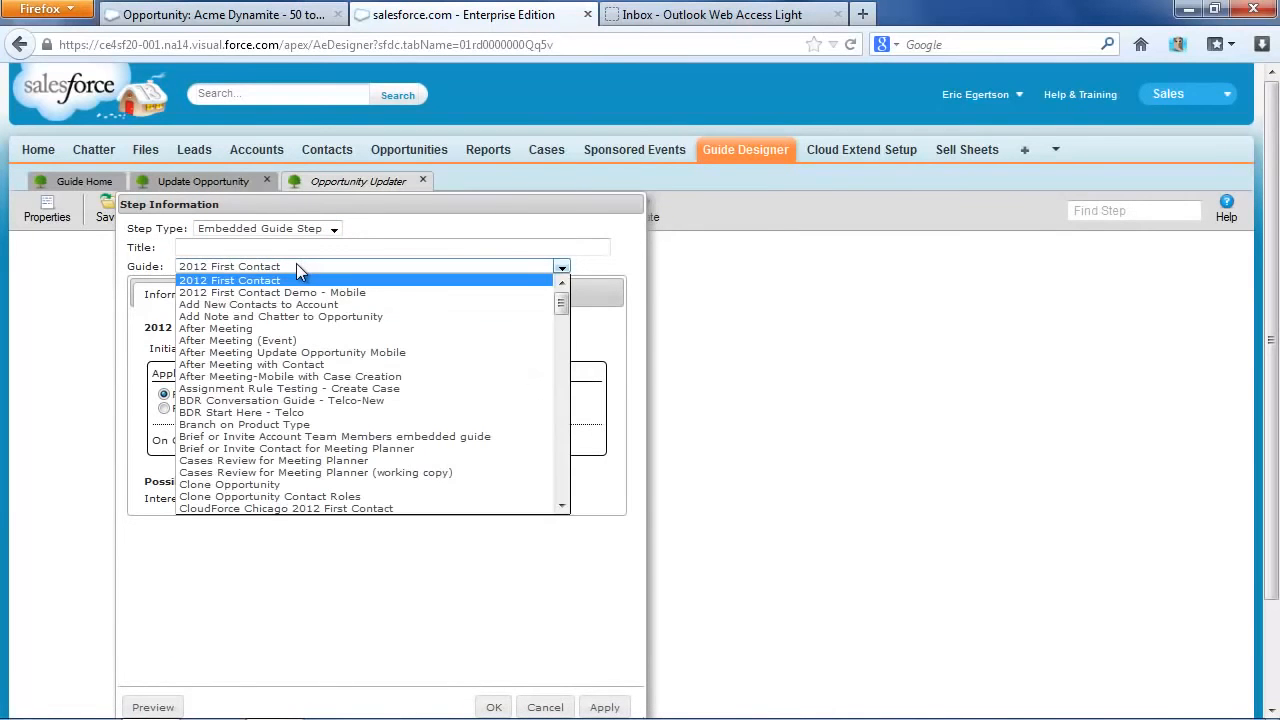
{"action": "left_click_drag", "start_coordinate": [562, 305], "coordinate": [520, 488]}
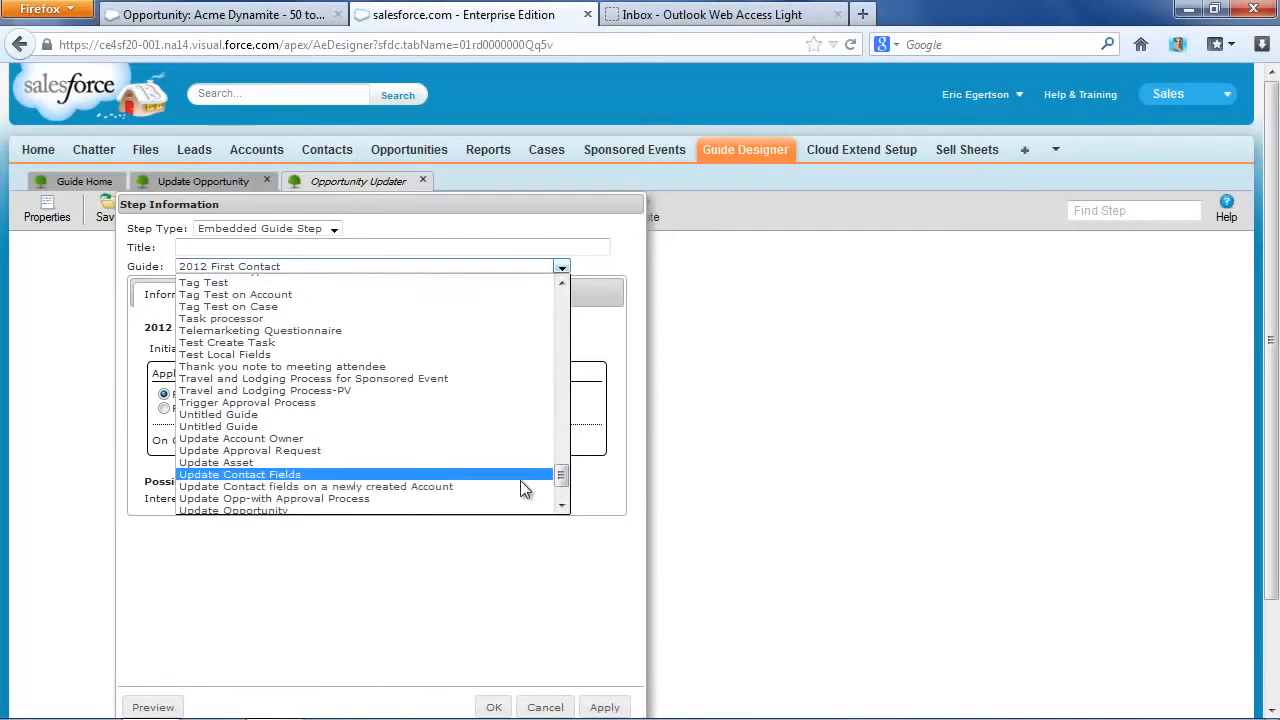
{"action": "left_click", "coordinate": [435, 508]}
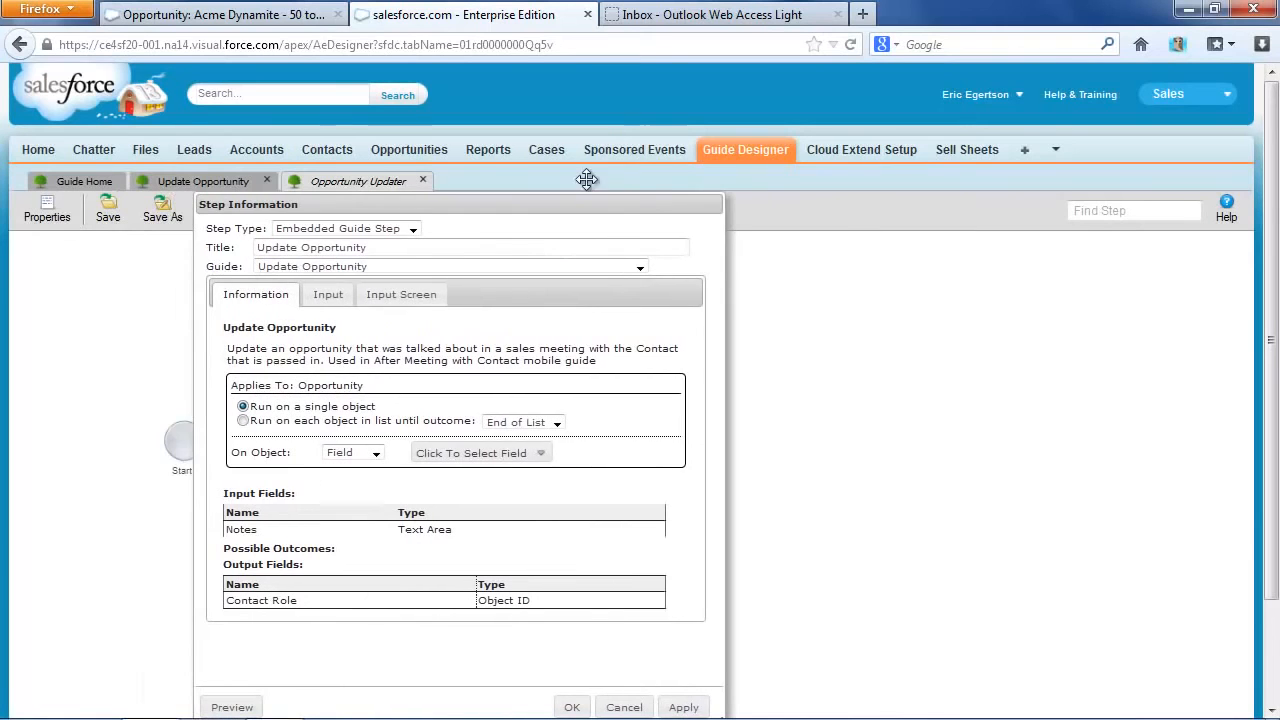
- Run the embedded guide on each object in the list until End of List, with the object list taken from Screen
{"action": "left_click", "coordinate": [243, 421]}
{"action": "left_click", "coordinate": [360, 454]}
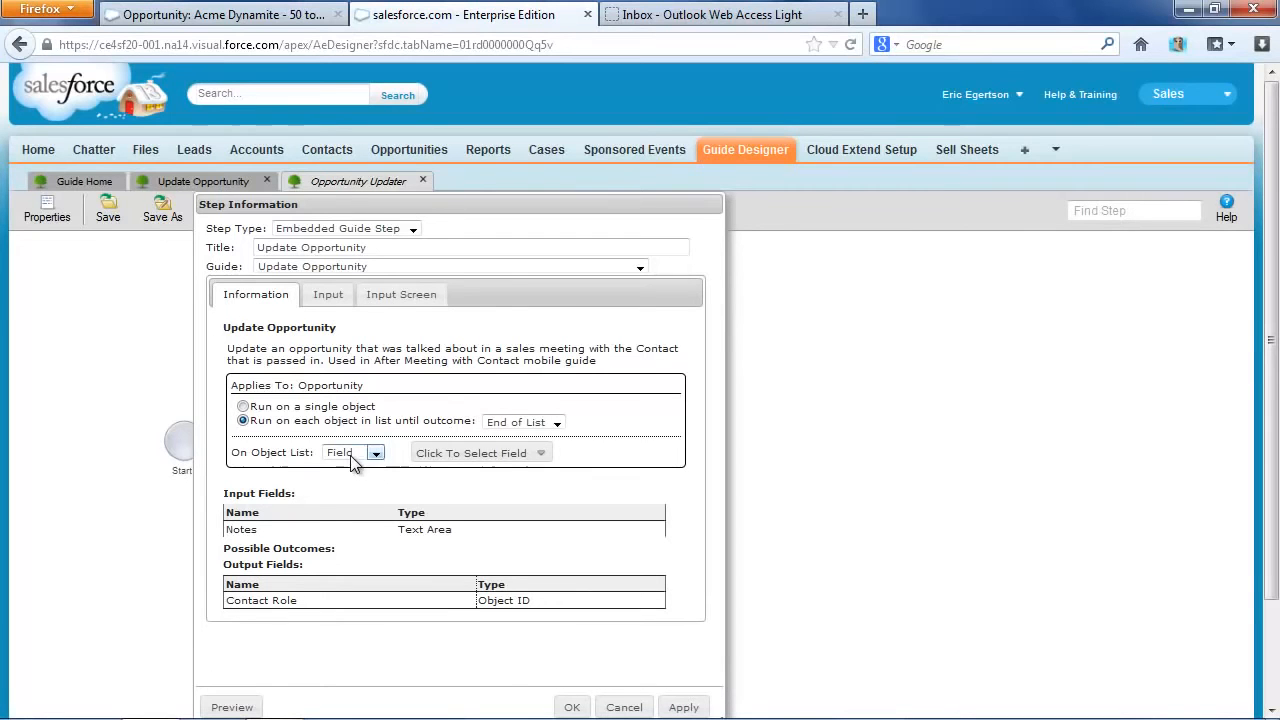
{"action": "left_click", "coordinate": [355, 468]}
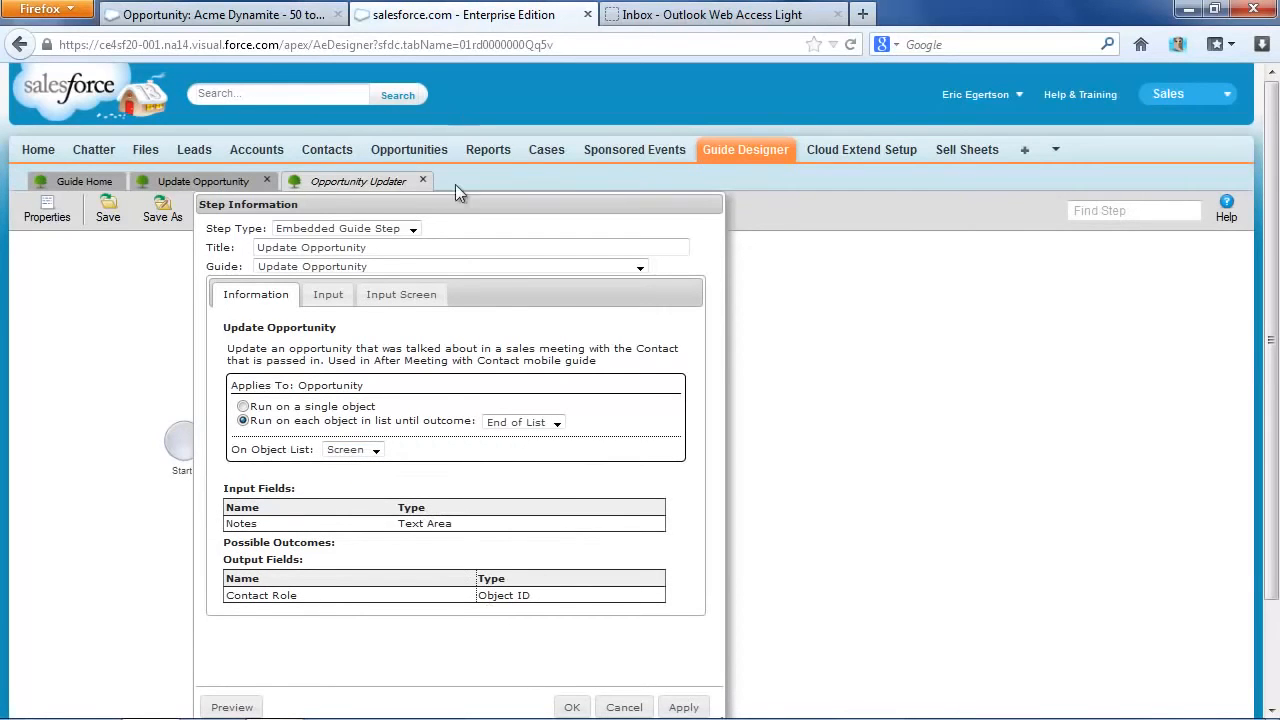
- Insert the Applies To field into the embedded step's input screen and accept the step settings
{"action": "left_click_drag", "start_coordinate": [461, 207], "coordinate": [607, 153]}
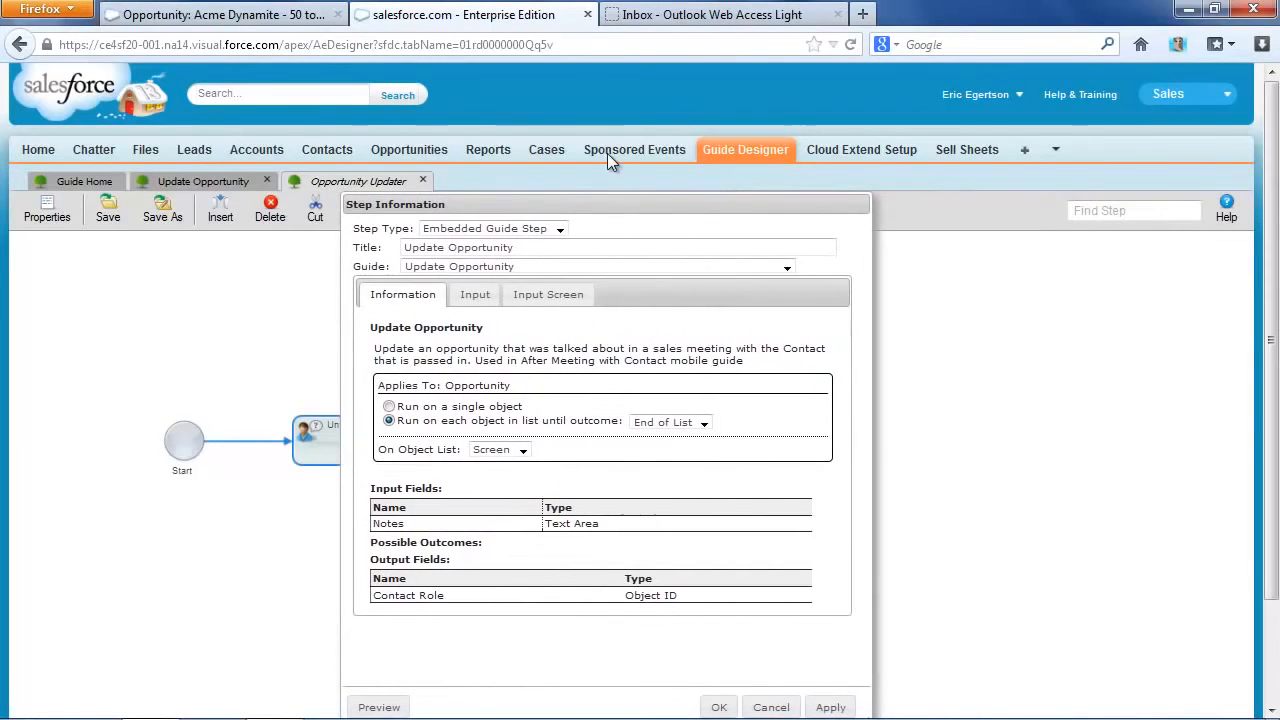
{"action": "left_click", "coordinate": [548, 296]}
{"action": "left_click_drag", "start_coordinate": [452, 326], "coordinate": [465, 455]}
{"action": "left_click", "coordinate": [721, 705]}
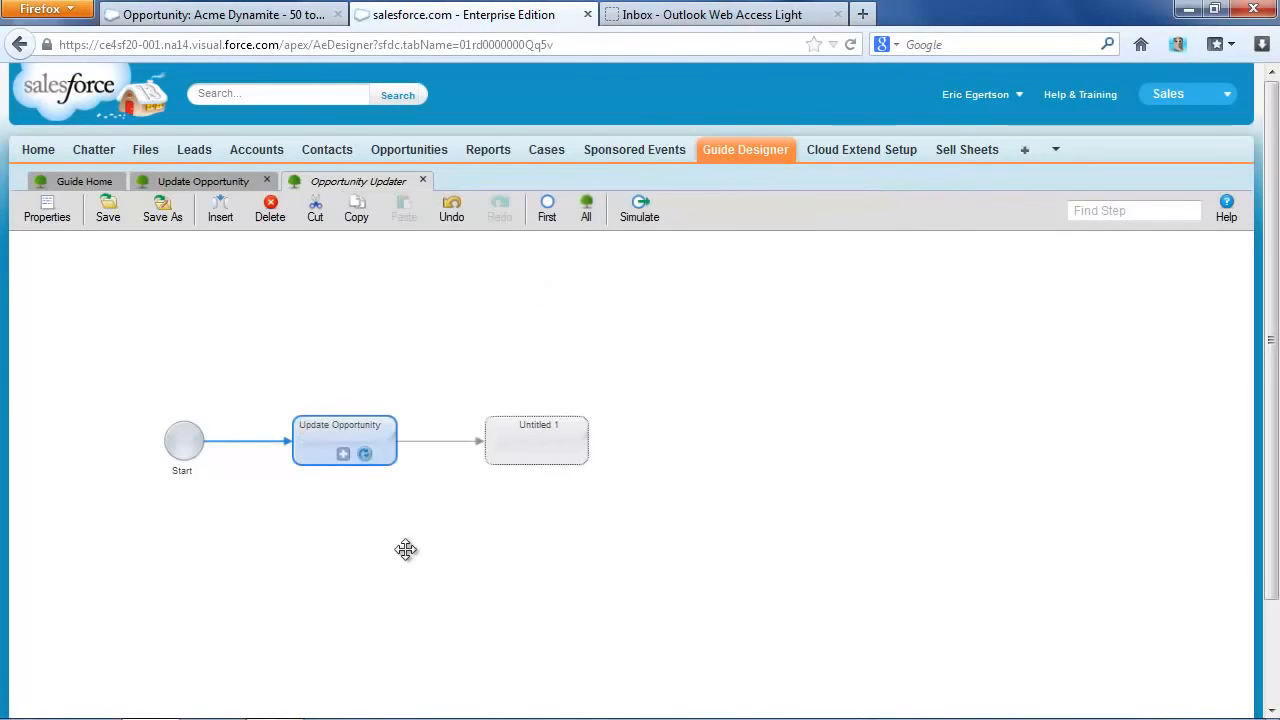
- Open the properties of the Applies To field in the Update Opportunity step's input screen and show its list from an Object Query
{"action": "double_click", "coordinate": [344, 431]}
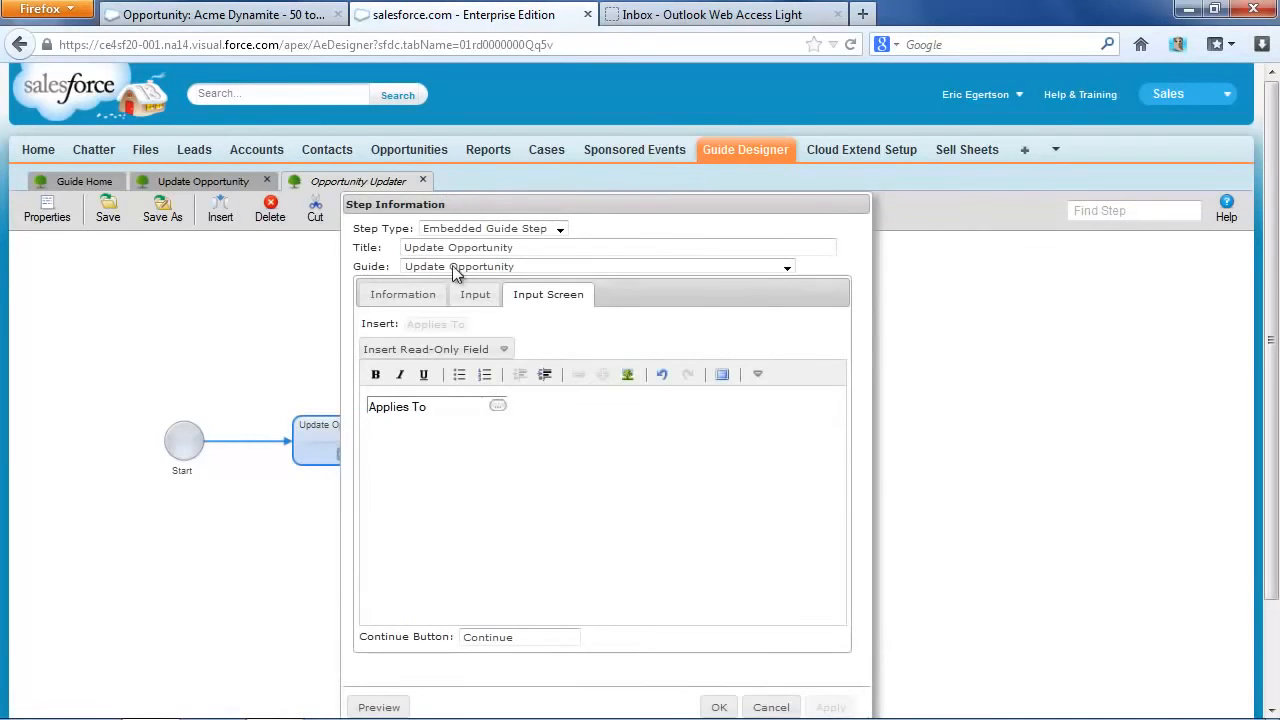
{"action": "left_click_drag", "start_coordinate": [480, 204], "coordinate": [468, 208]}
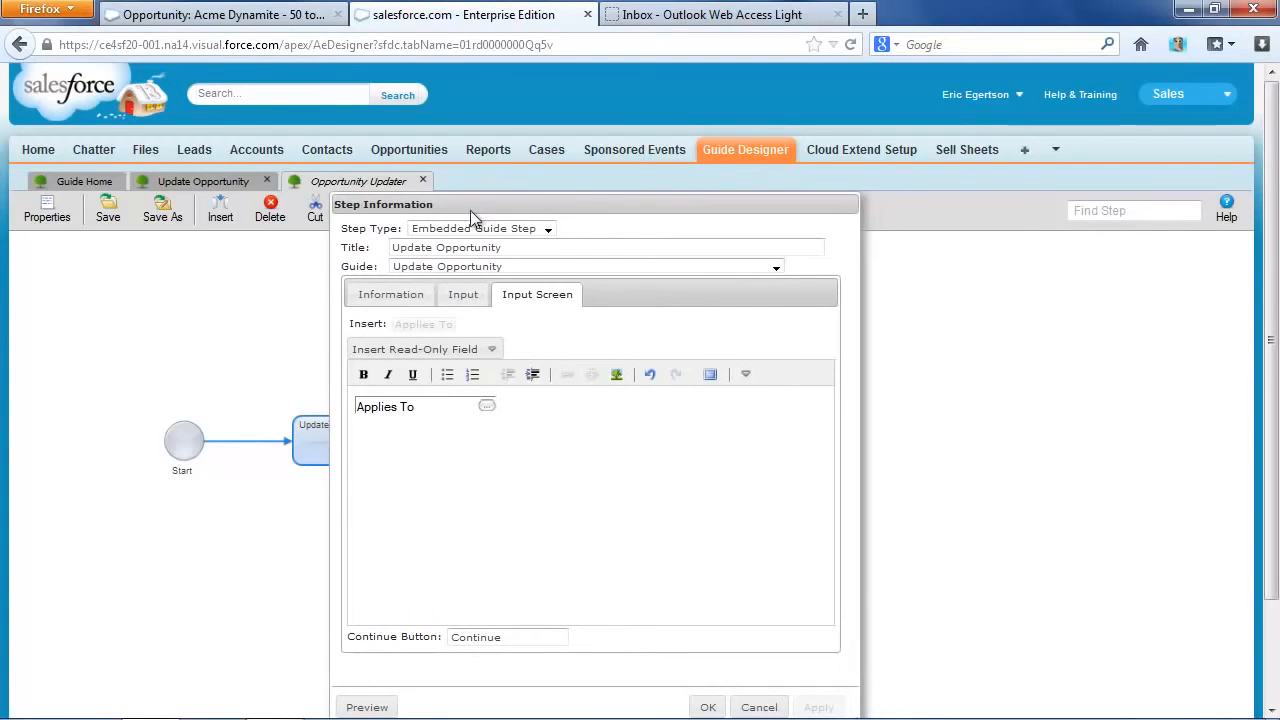
{"action": "left_click", "coordinate": [486, 406]}
{"action": "double_click", "coordinate": [486, 406]}
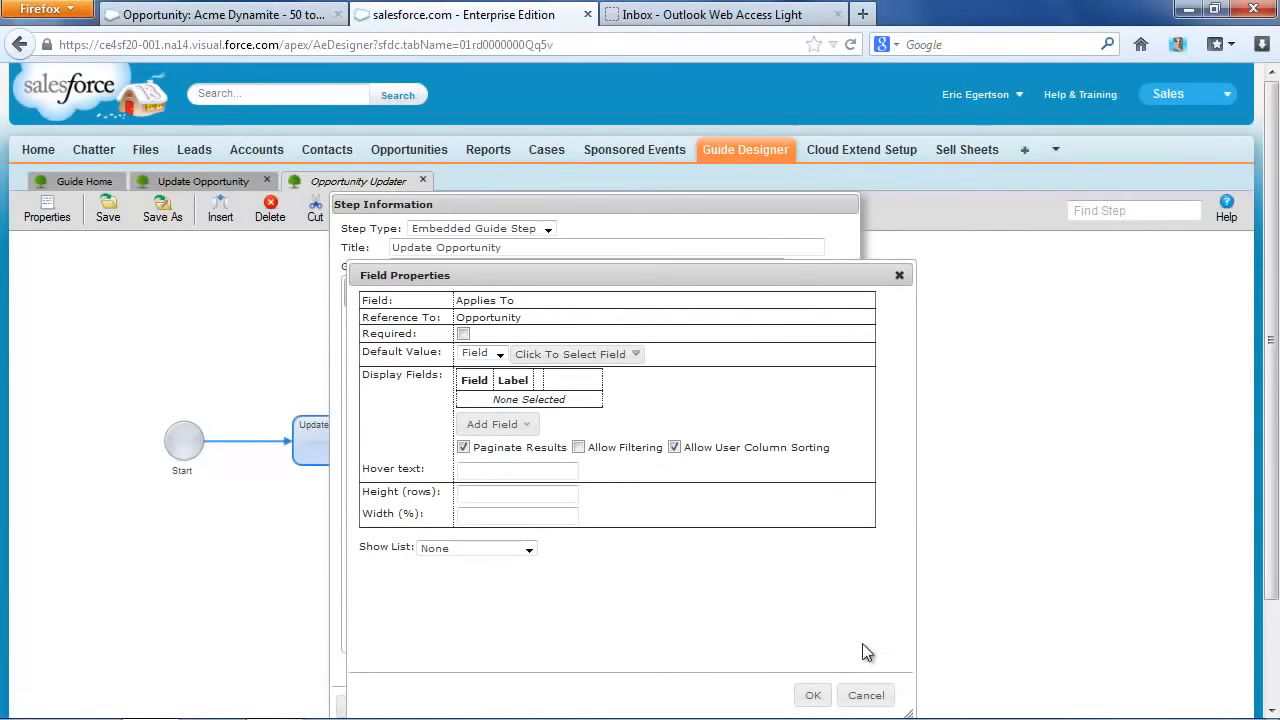
{"action": "left_click", "coordinate": [862, 695]}
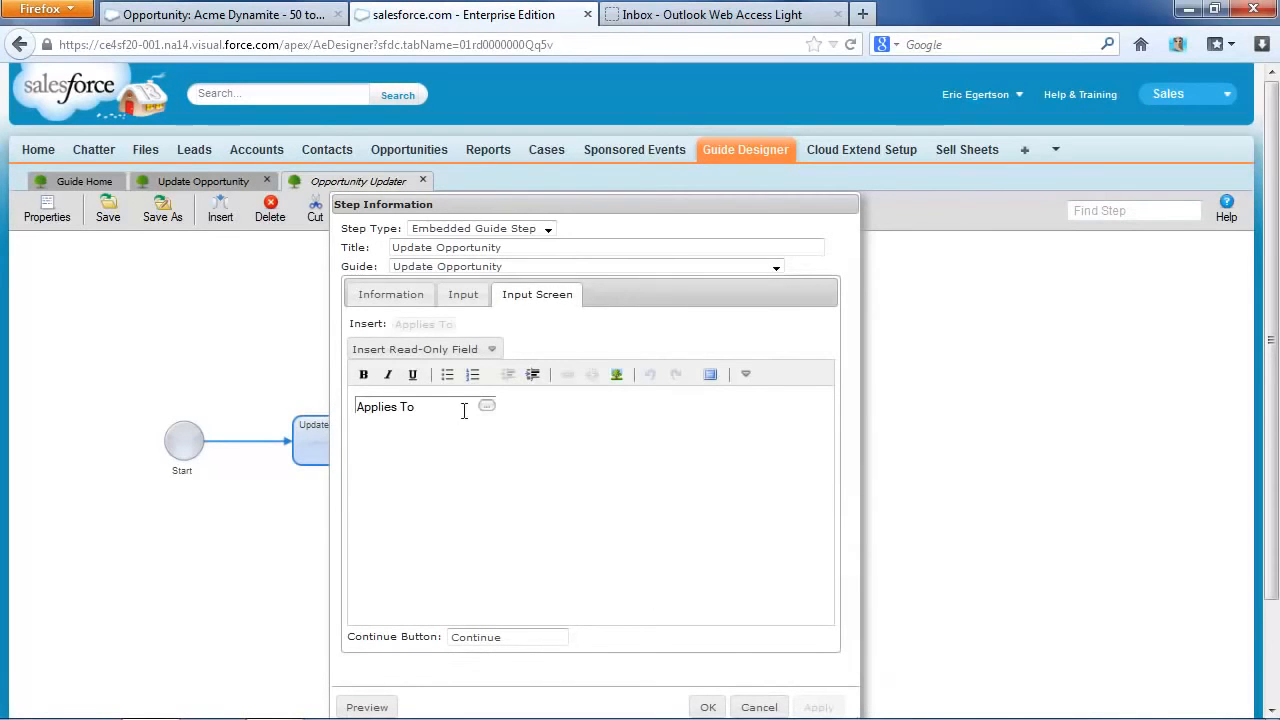
{"action": "double_click", "coordinate": [486, 405]}
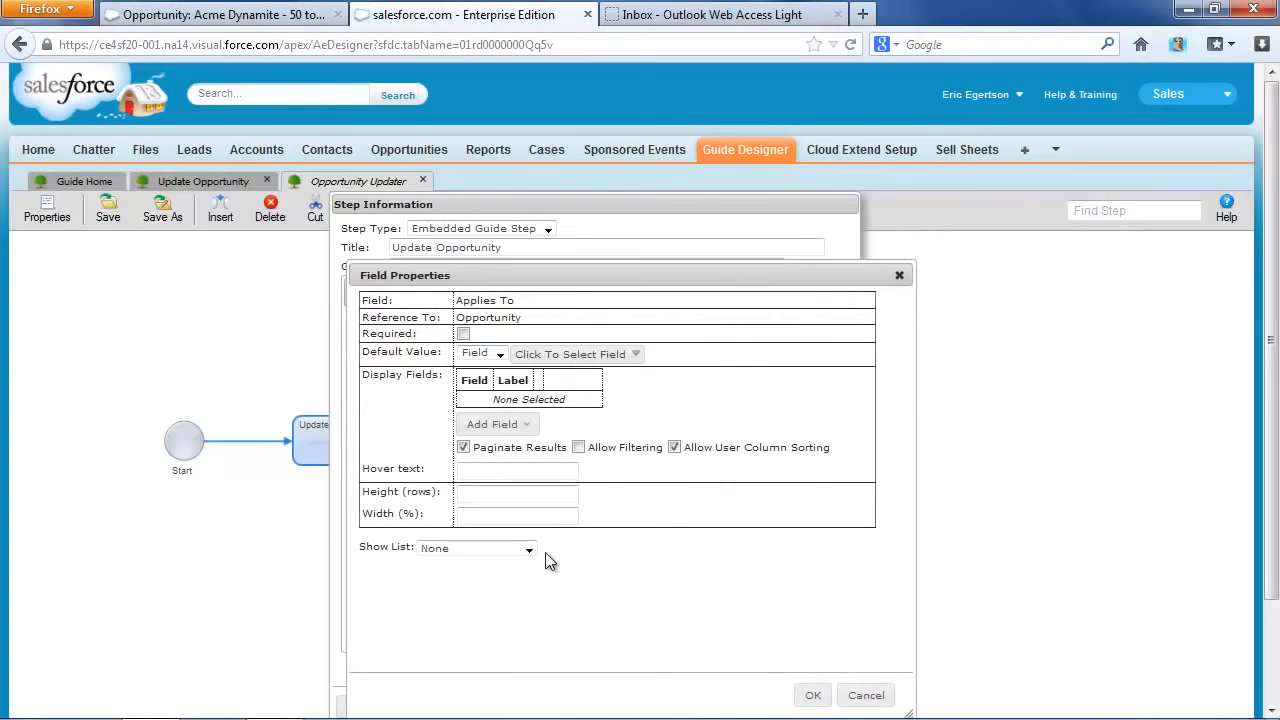
{"action": "left_click", "coordinate": [436, 550]}
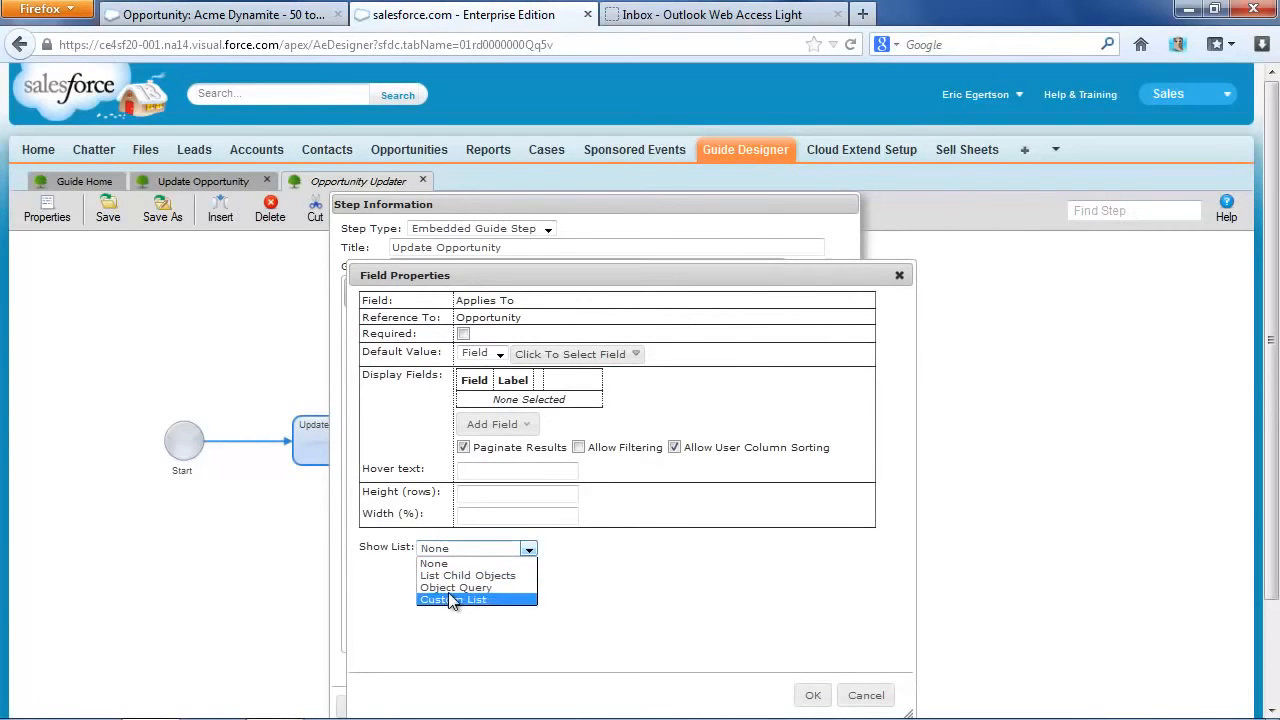
{"action": "left_click", "coordinate": [455, 588]}
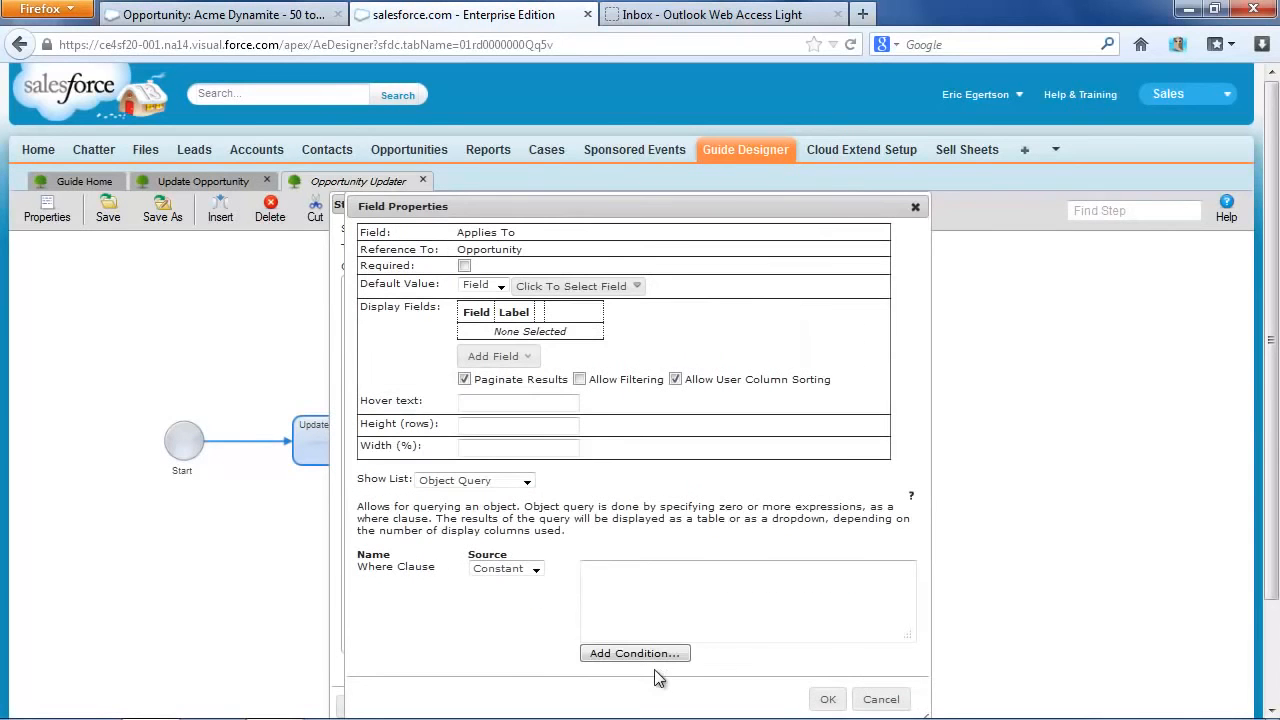
- Add a condition to the query's where clause and choose Owner ID as its field
{"action": "left_click", "coordinate": [634, 653]}
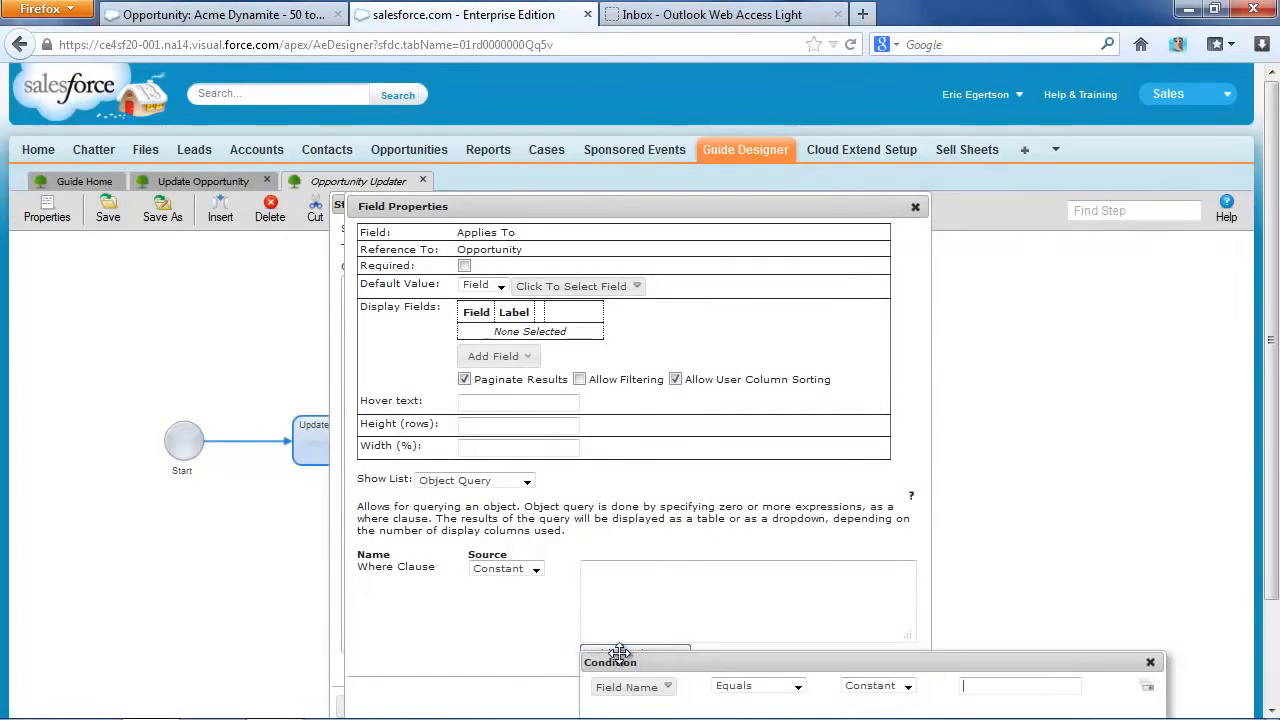
{"action": "left_click_drag", "start_coordinate": [637, 648], "coordinate": [247, 359]}
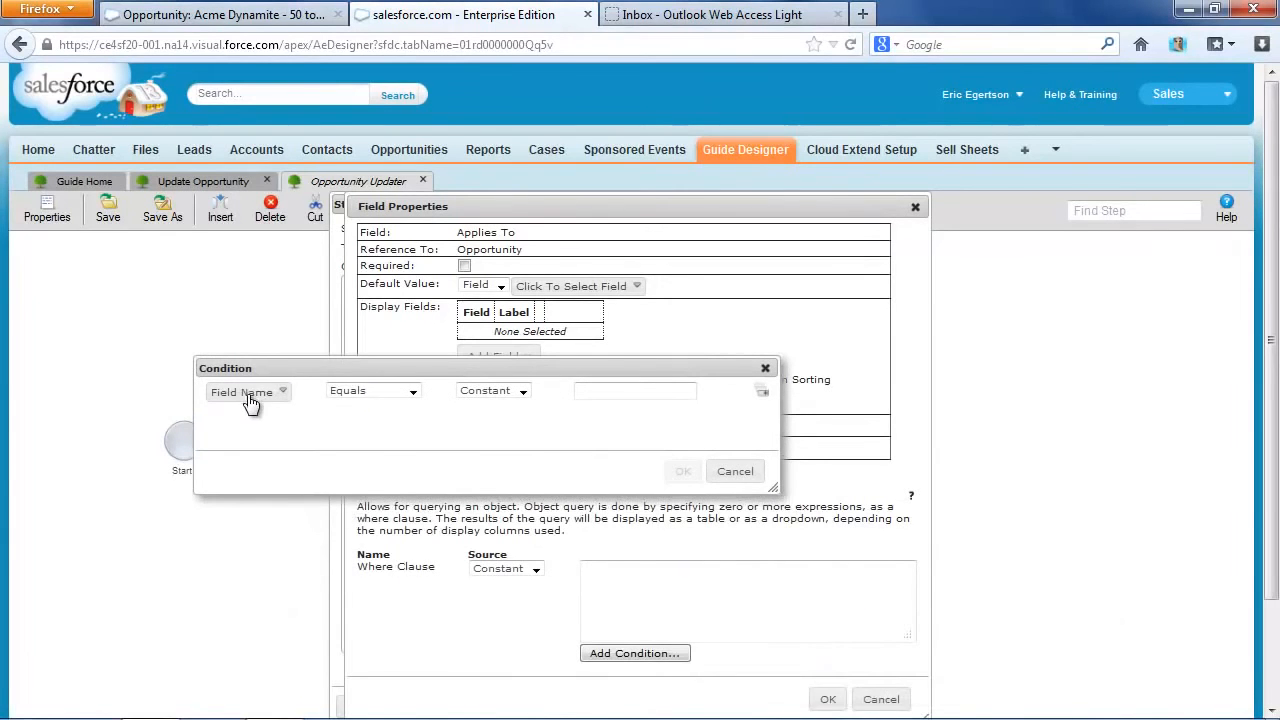
{"action": "left_click", "coordinate": [245, 392]}
{"action": "left_click", "coordinate": [242, 412]}
{"action": "type", "text": "oqn"}
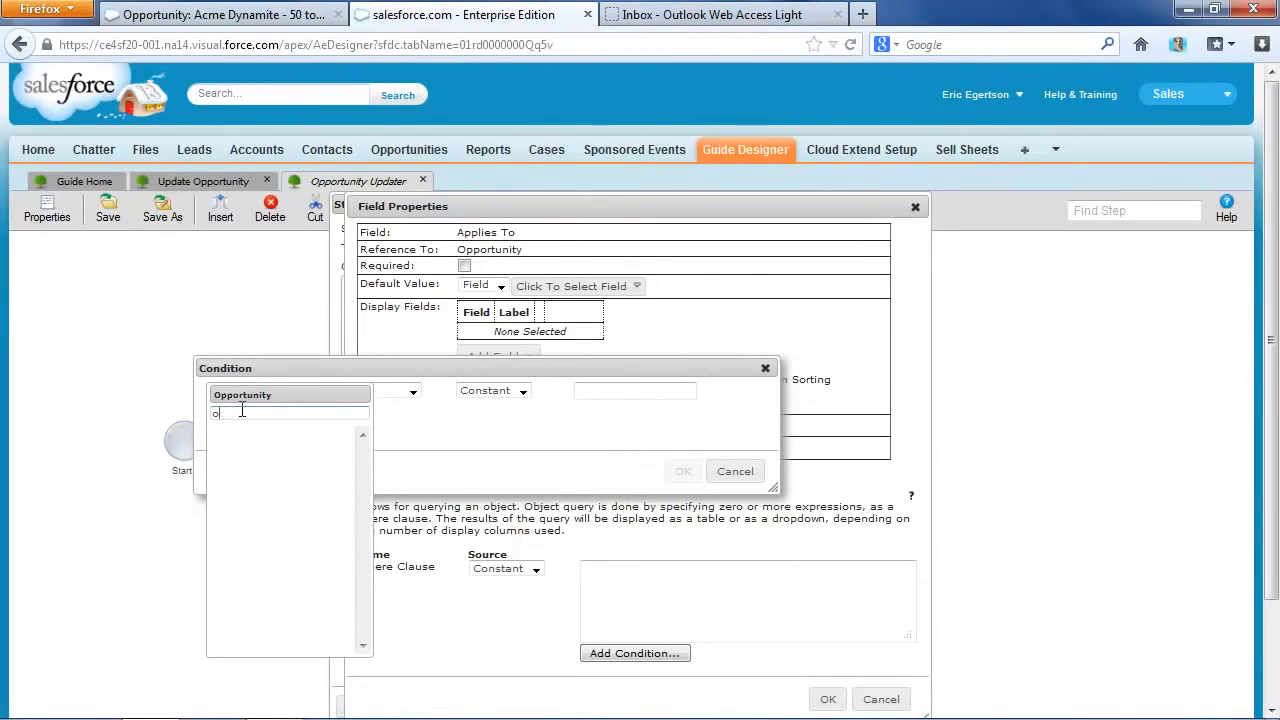
{"action": "key", "text": "BackSpace"}
{"action": "type", "text": "wner"}
{"action": "left_click", "coordinate": [266, 434]}
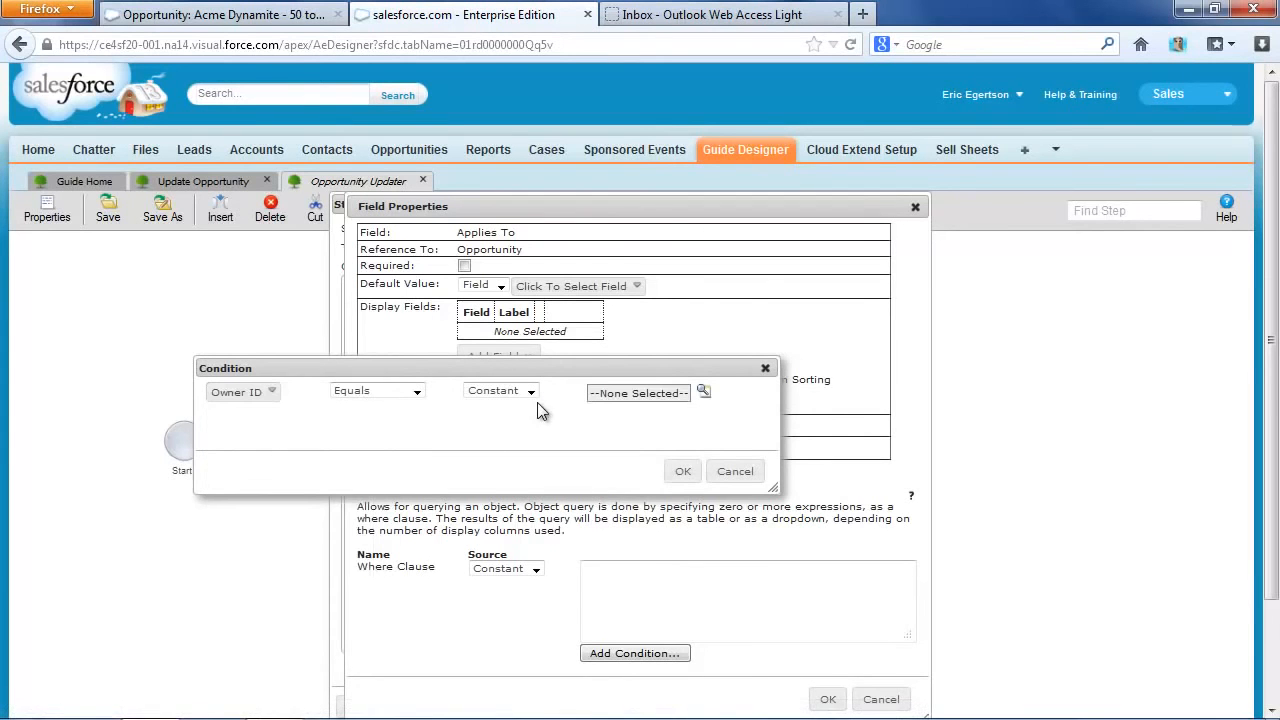
- Make the Owner ID condition equal the Current User field and confirm the condition
{"action": "left_click", "coordinate": [484, 396]}
{"action": "left_click", "coordinate": [500, 420]}
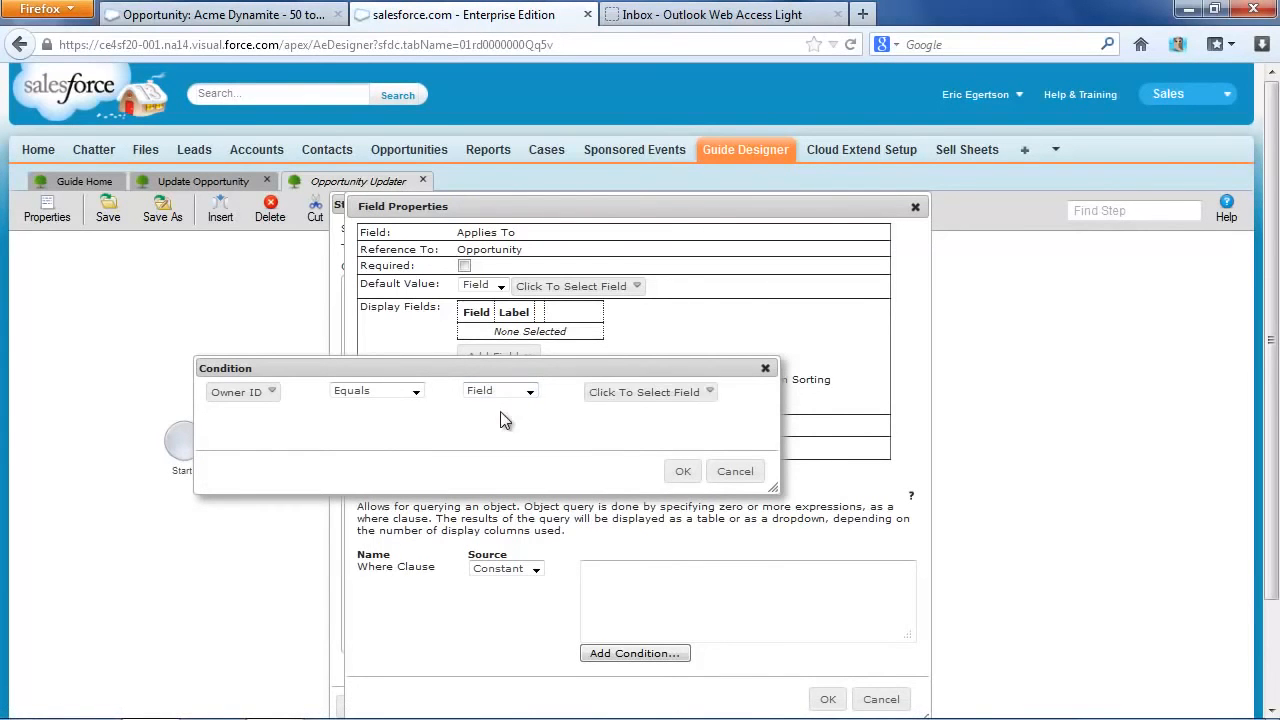
{"action": "left_click", "coordinate": [626, 392]}
{"action": "left_click", "coordinate": [626, 434]}
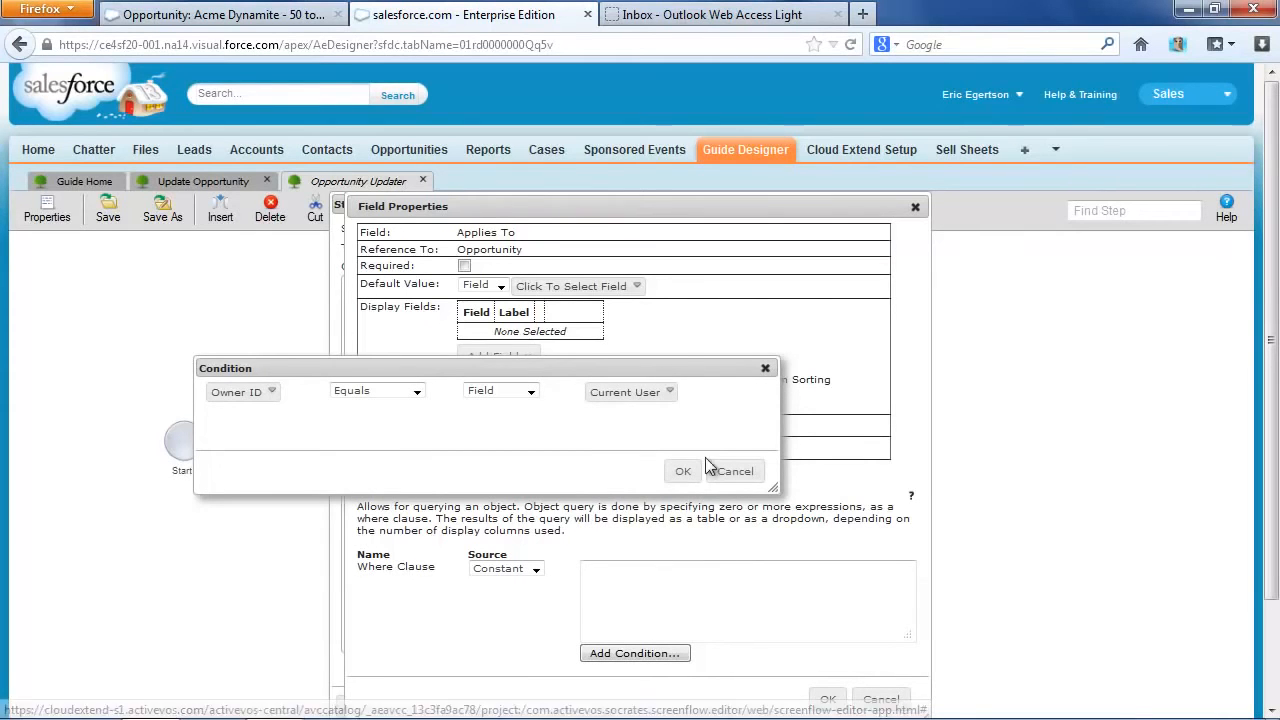
{"action": "left_click", "coordinate": [683, 471]}
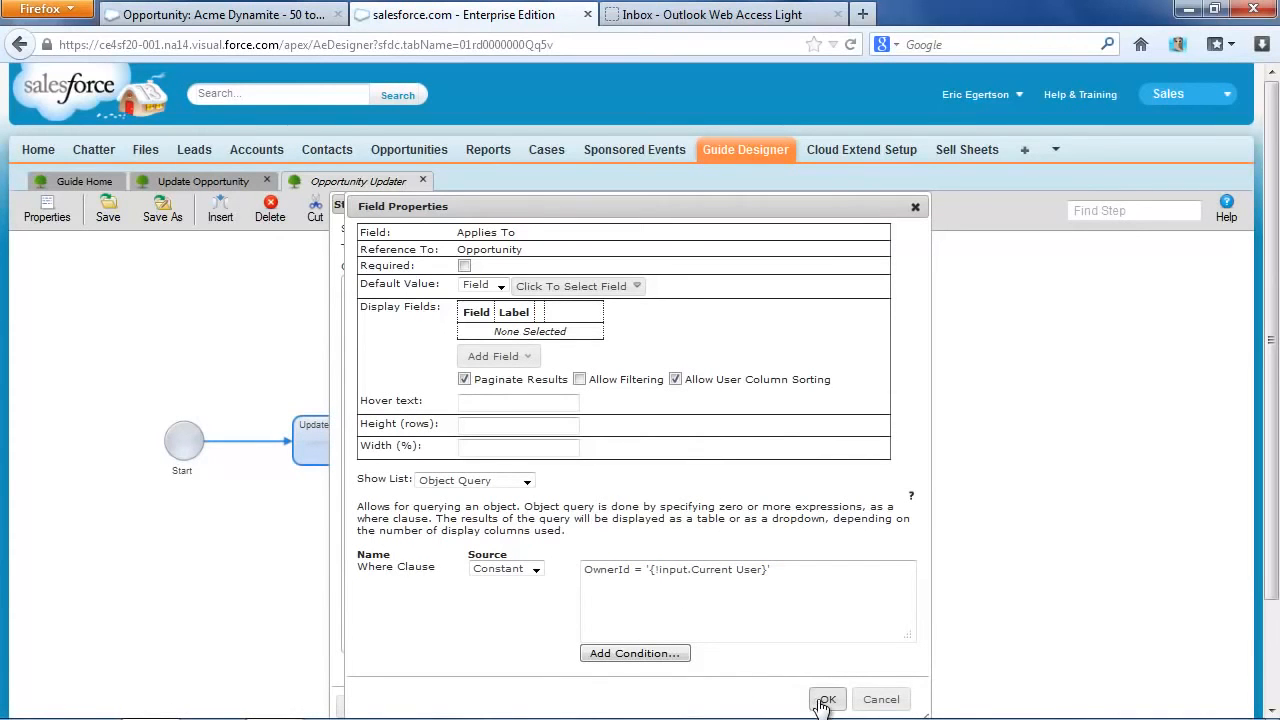
- Allow filtering of the query results and add Name as a display field
{"action": "left_click", "coordinate": [579, 380]}
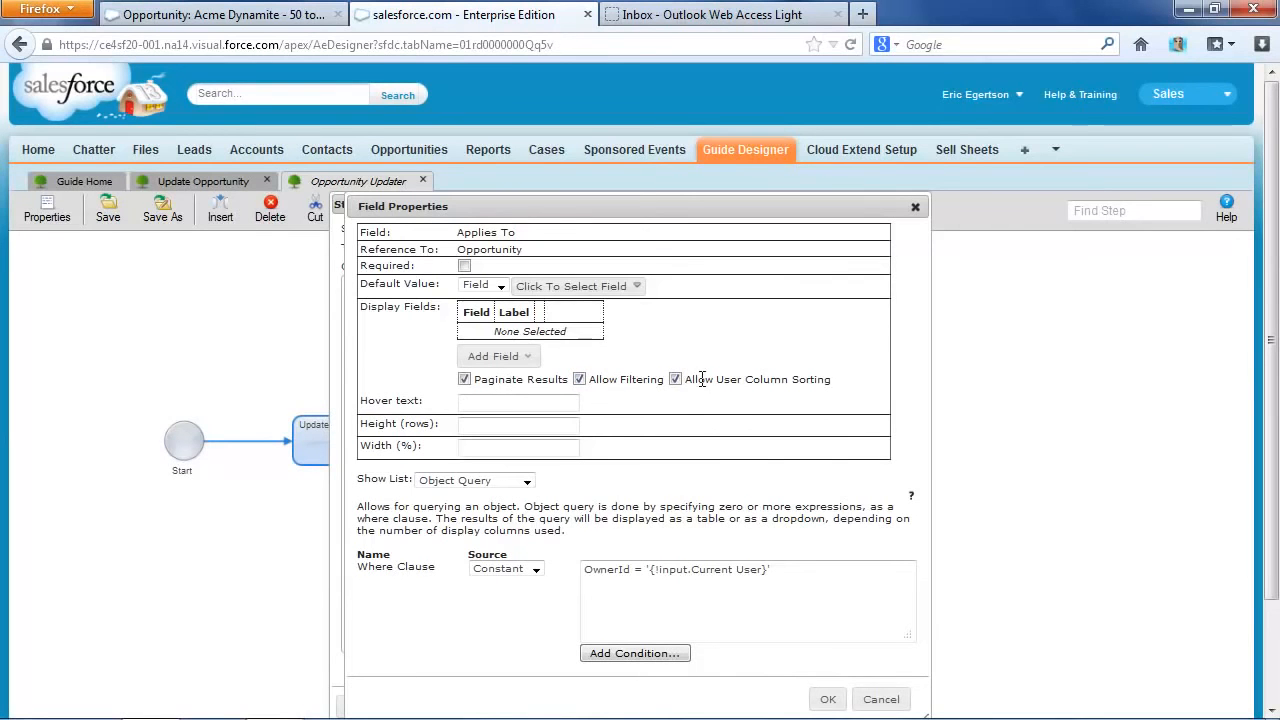
{"action": "left_click", "coordinate": [512, 358]}
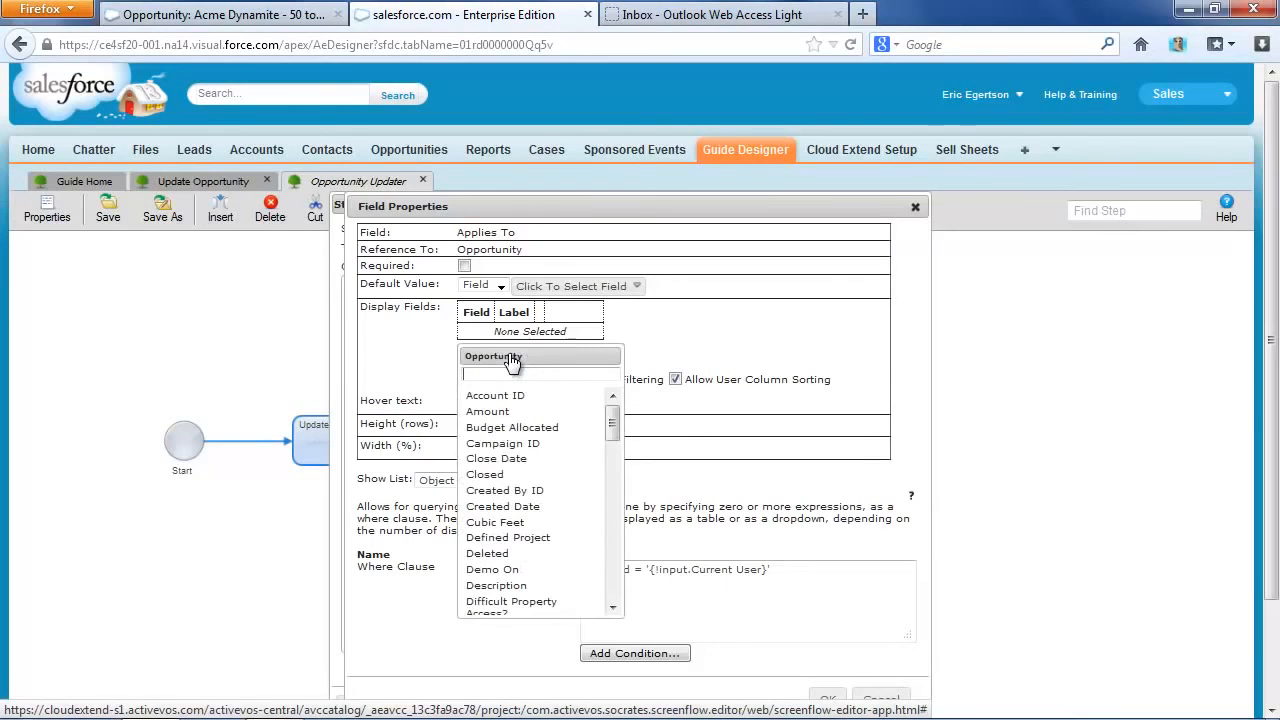
{"action": "type", "text": "name"}
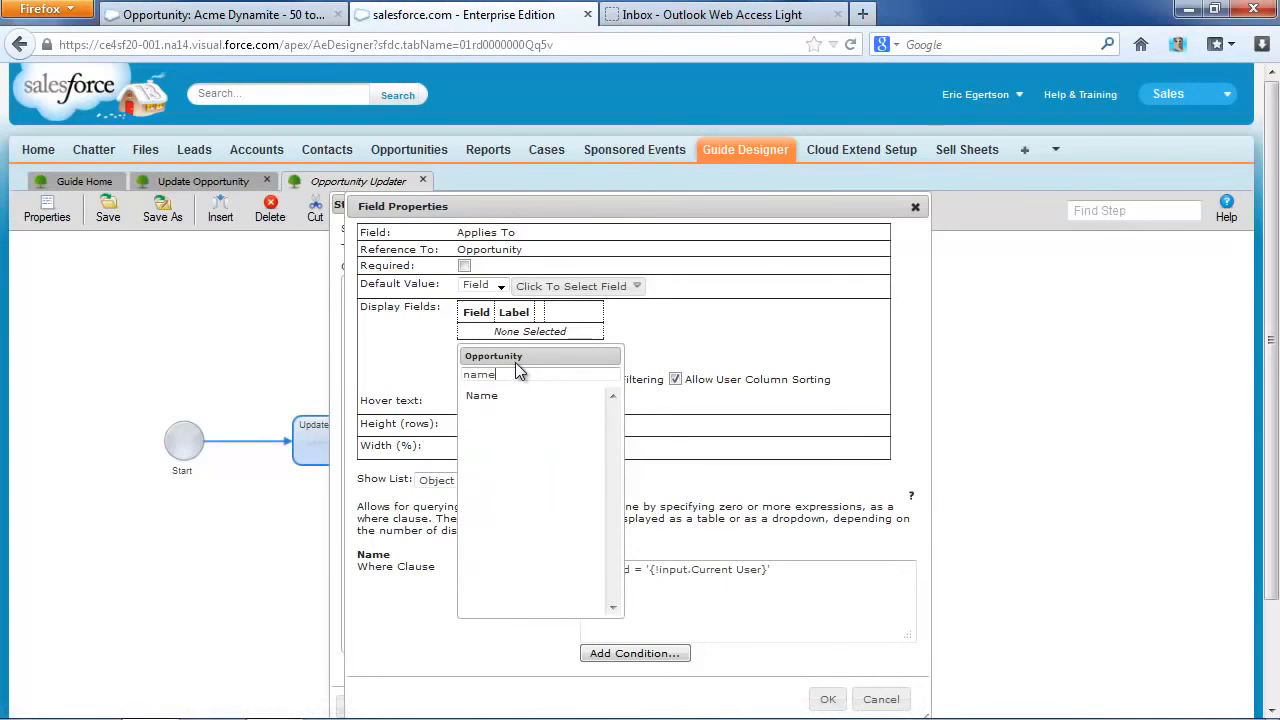
{"action": "left_click", "coordinate": [508, 396]}
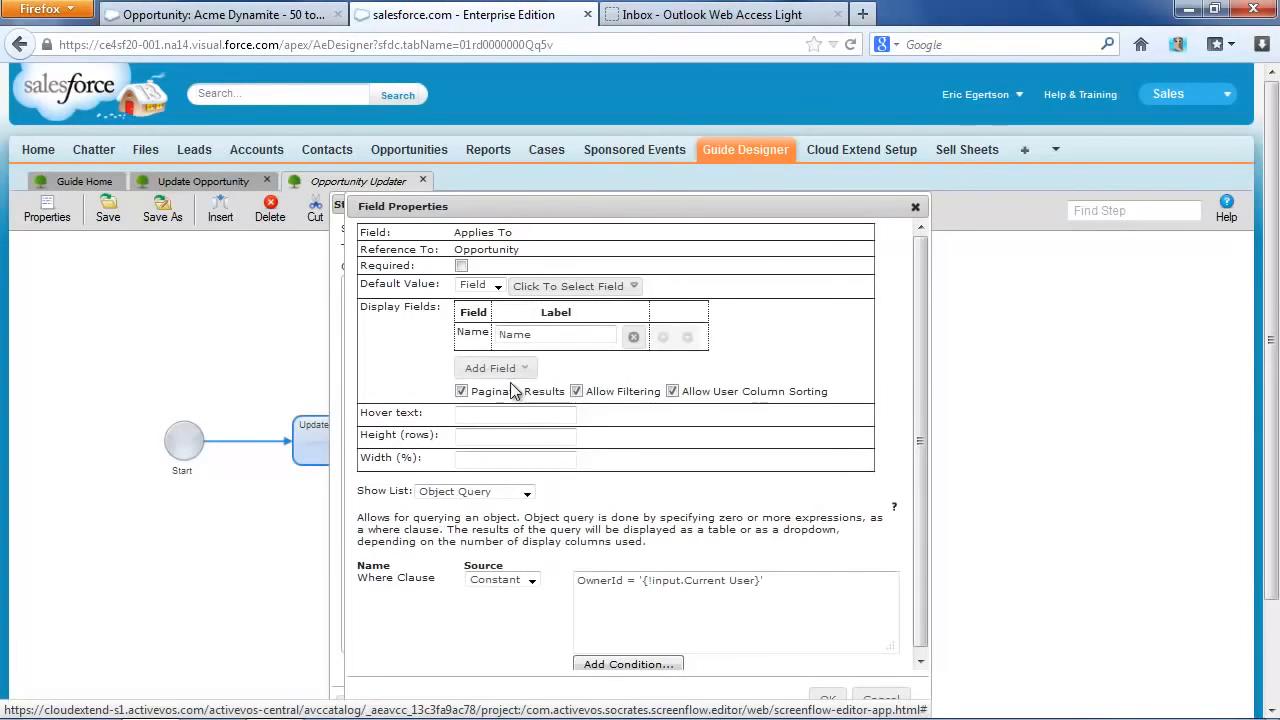
- Add Owner ID and Amount as display fields and accept the field and step settings
{"action": "left_click", "coordinate": [508, 372]}
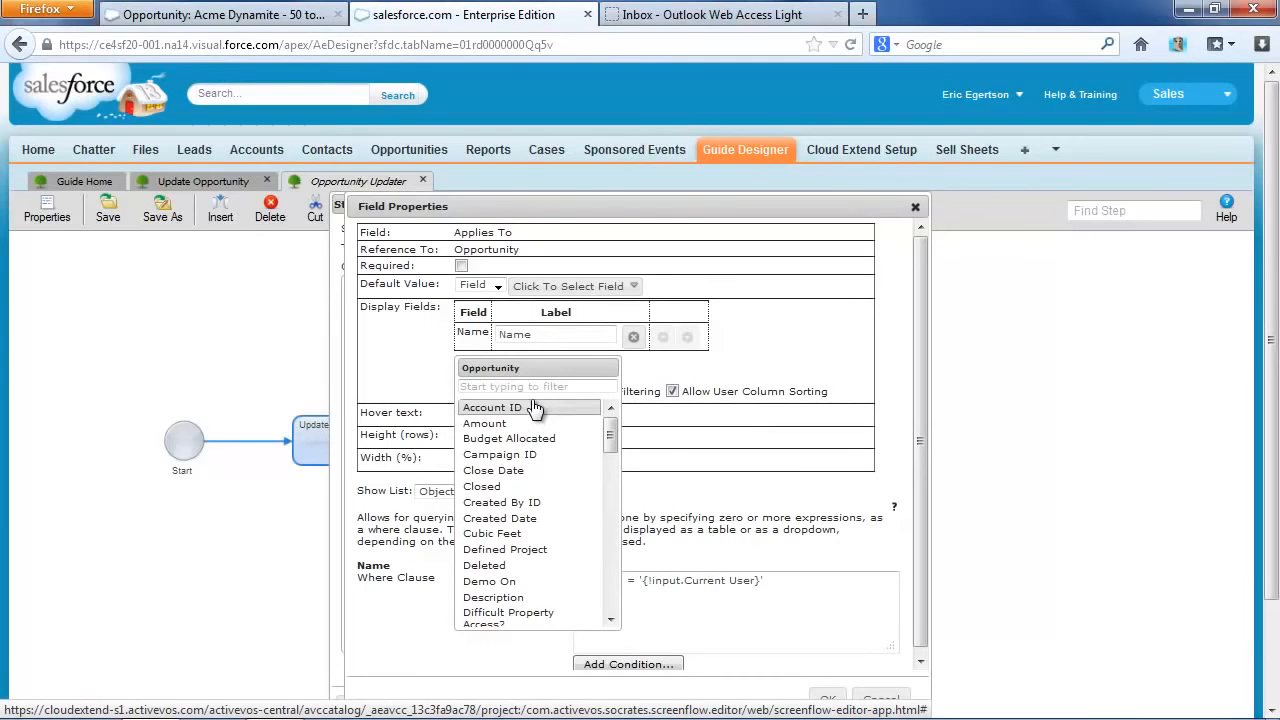
{"action": "left_click", "coordinate": [536, 386]}
{"action": "type", "text": "owner"}
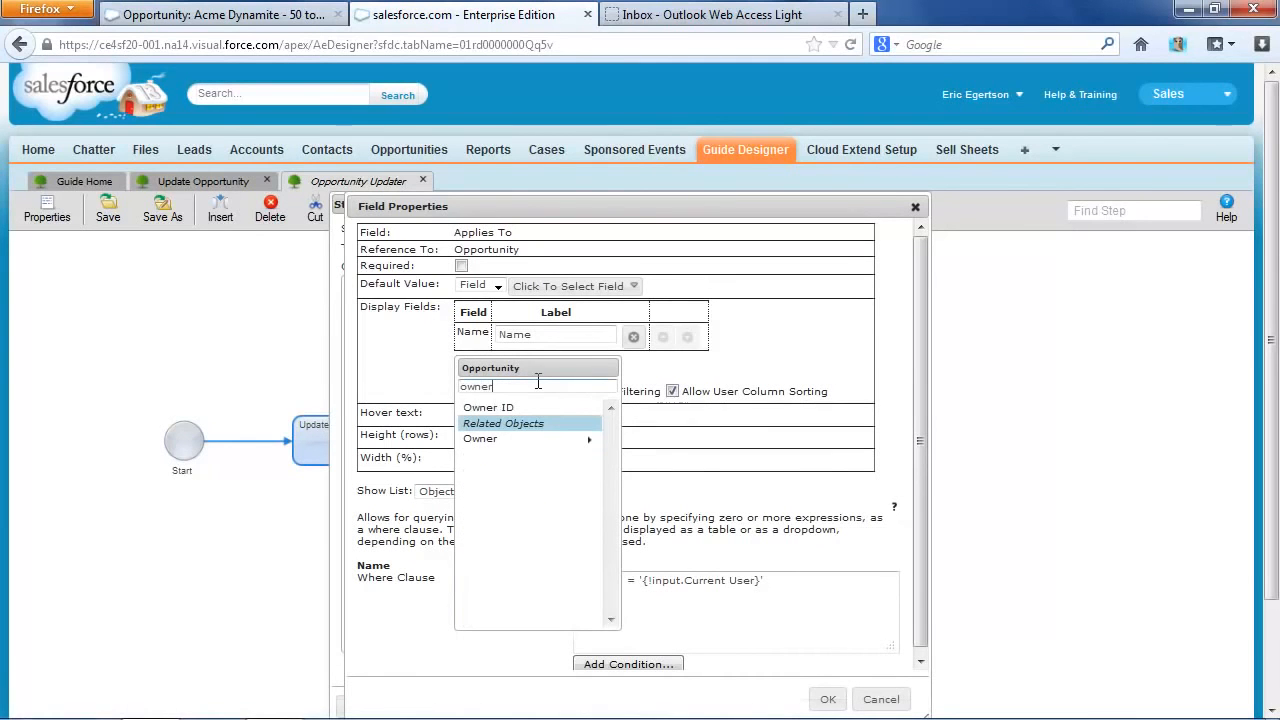
{"action": "left_click", "coordinate": [528, 407]}
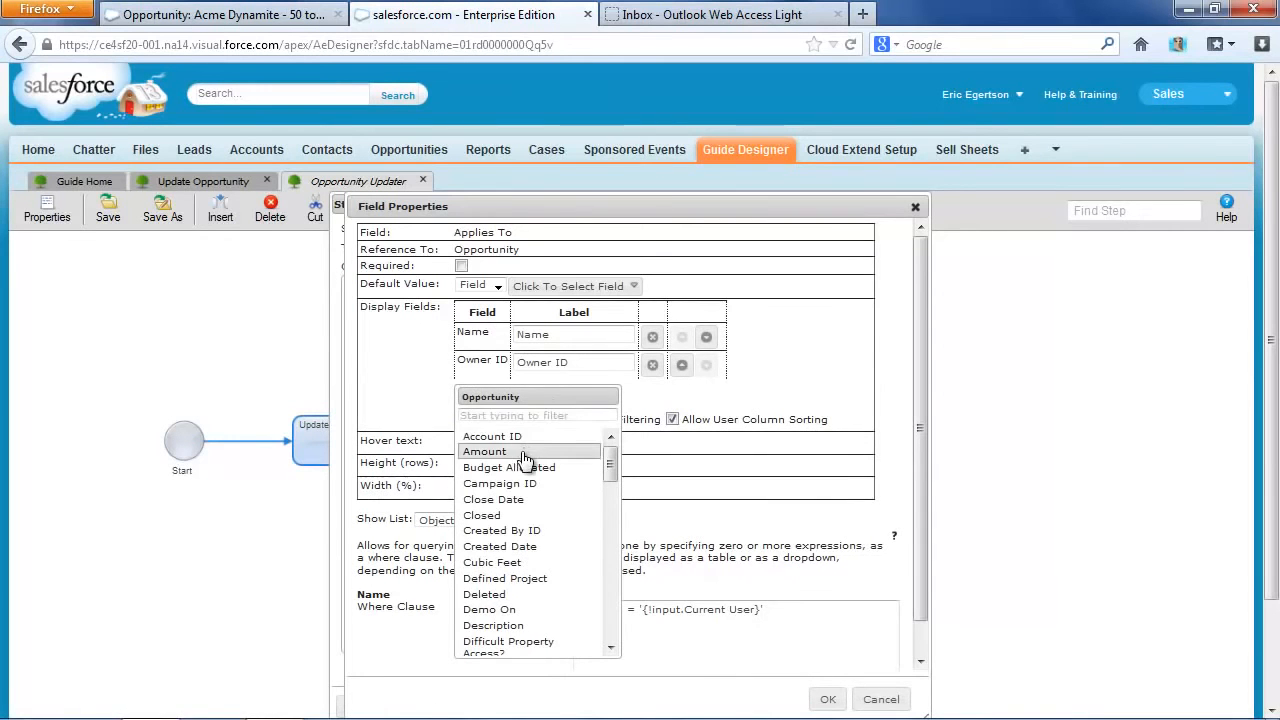
{"action": "left_click", "coordinate": [512, 451]}
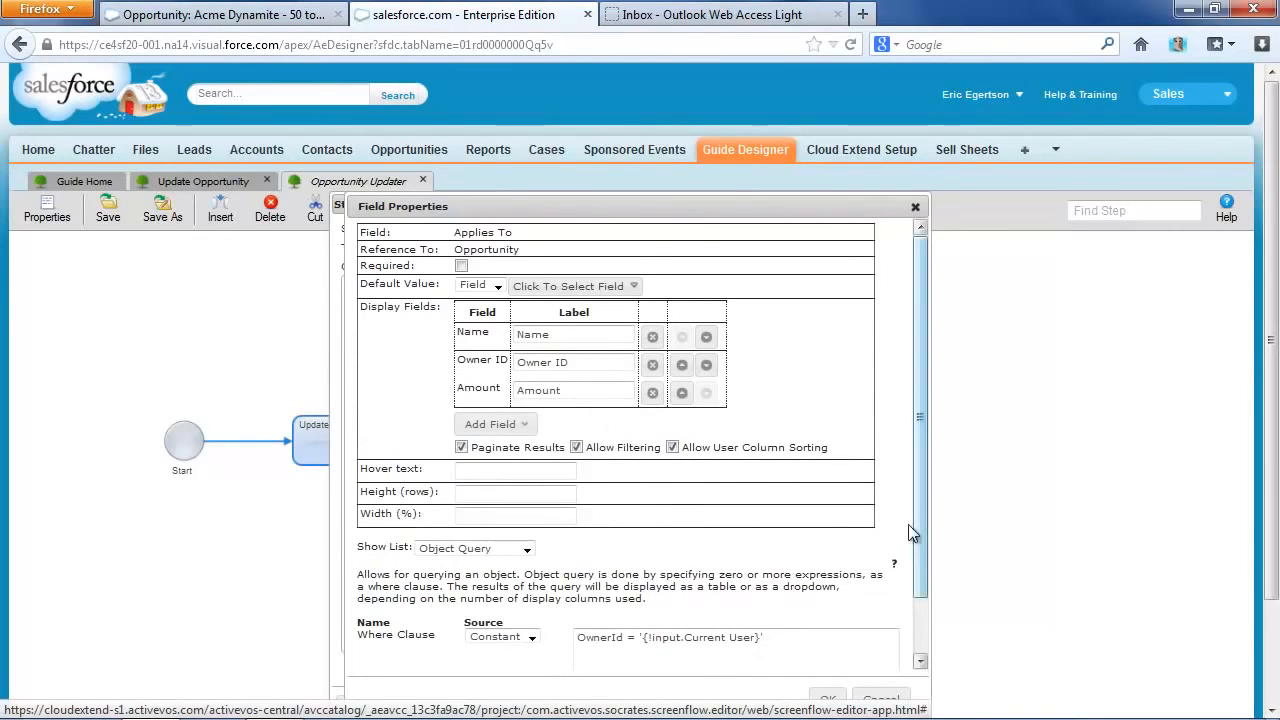
{"action": "left_click", "coordinate": [827, 698]}
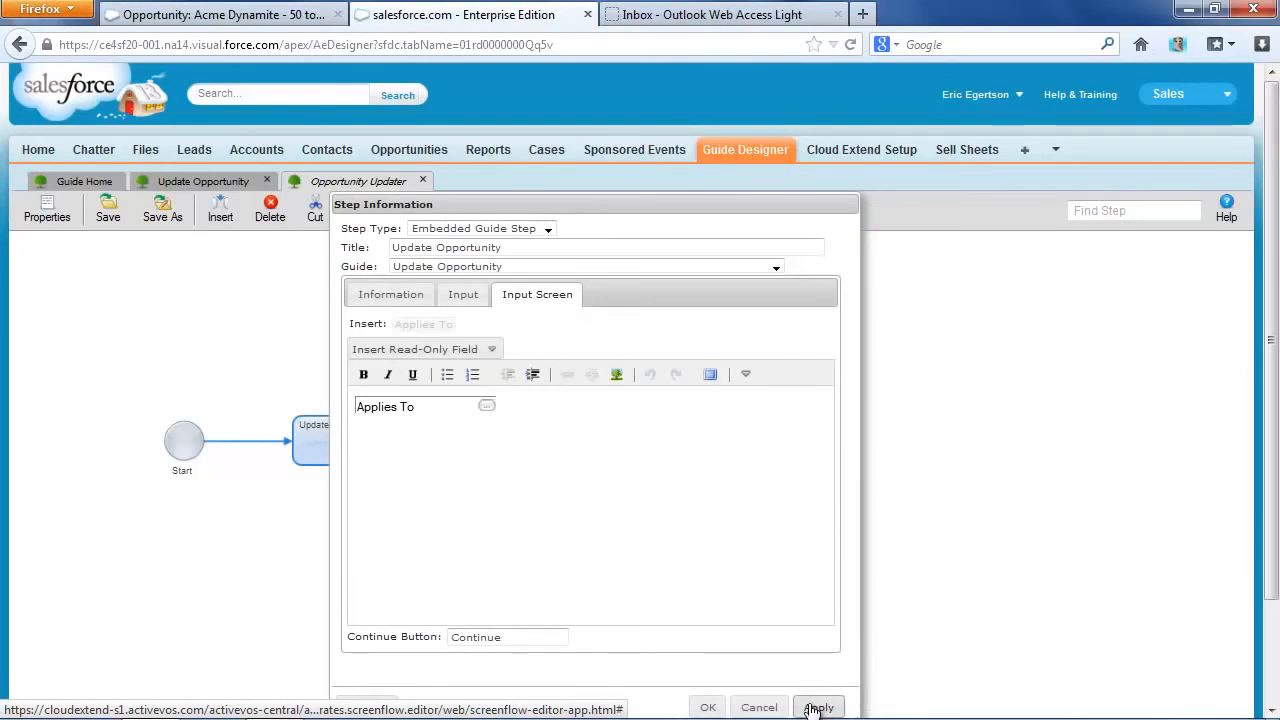
{"action": "left_click", "coordinate": [707, 707]}
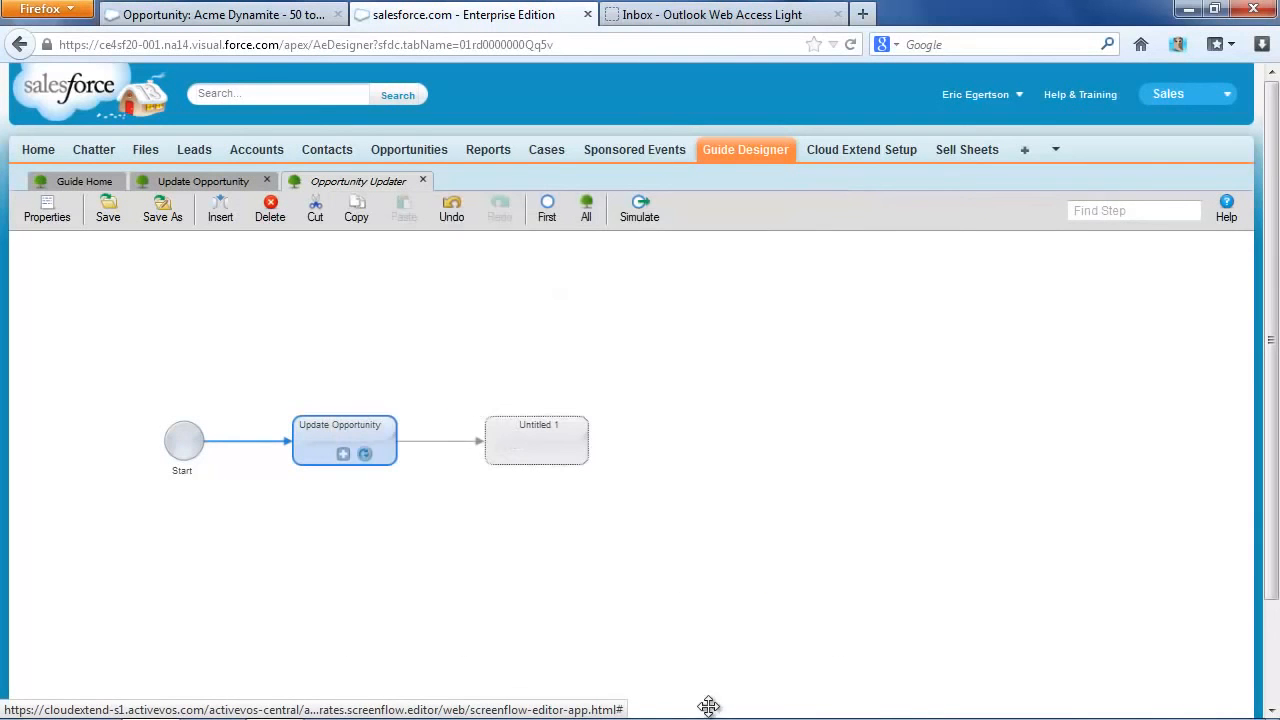
- Change the Untitled 1 step to an End Step, and save the guide before returning to Guide Home
{"action": "double_click", "coordinate": [513, 436]}
{"action": "left_click", "coordinate": [455, 231]}
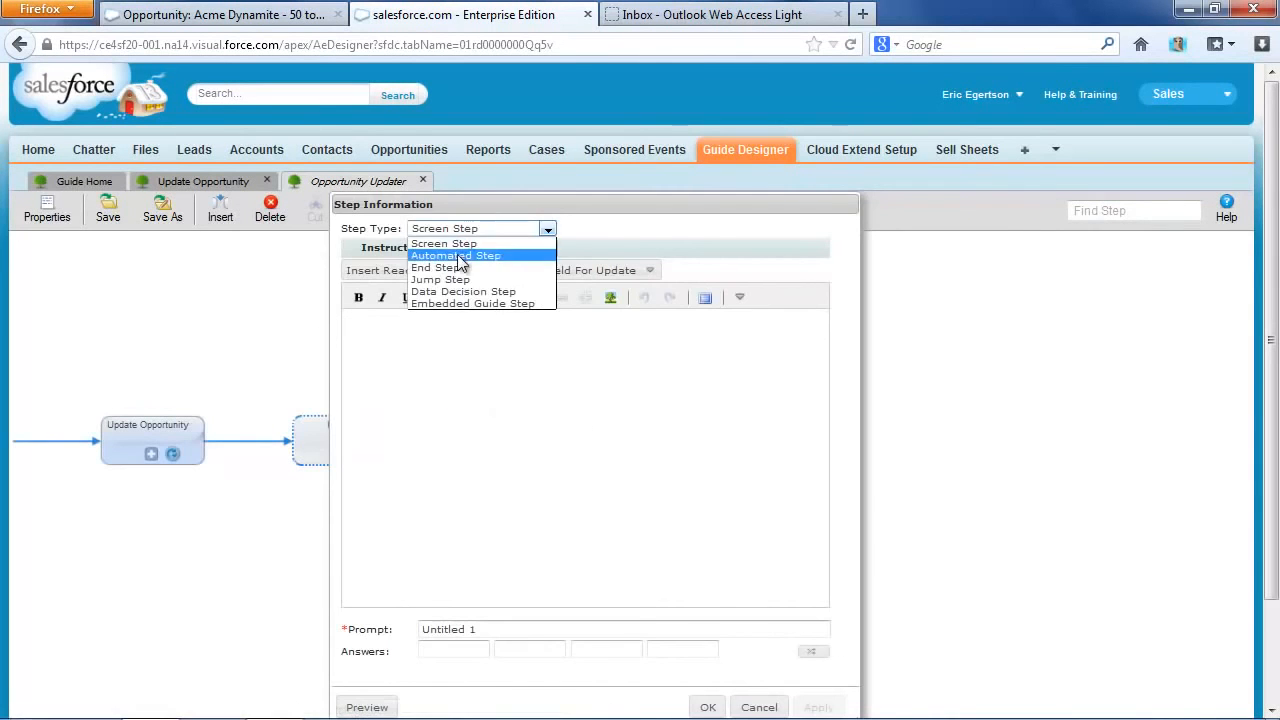
{"action": "left_click", "coordinate": [440, 267]}
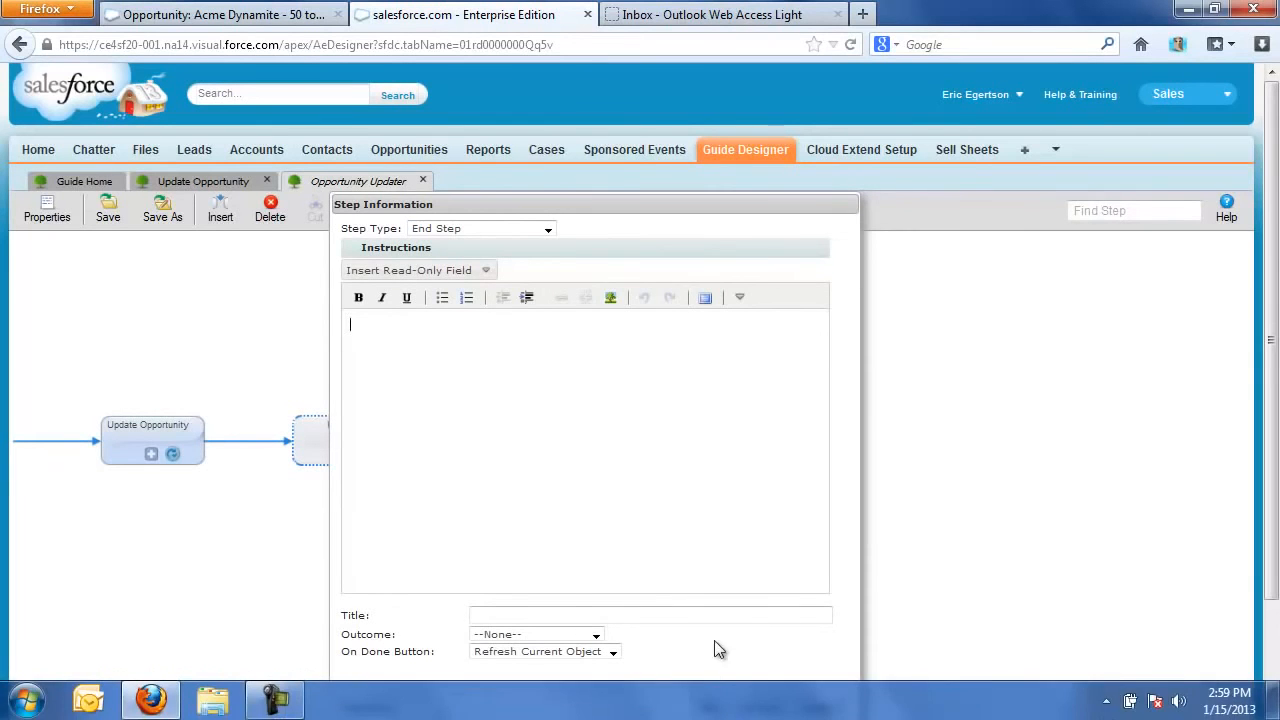
{"action": "left_click", "coordinate": [707, 698]}
{"action": "left_click_drag", "start_coordinate": [468, 561], "coordinate": [909, 563]}
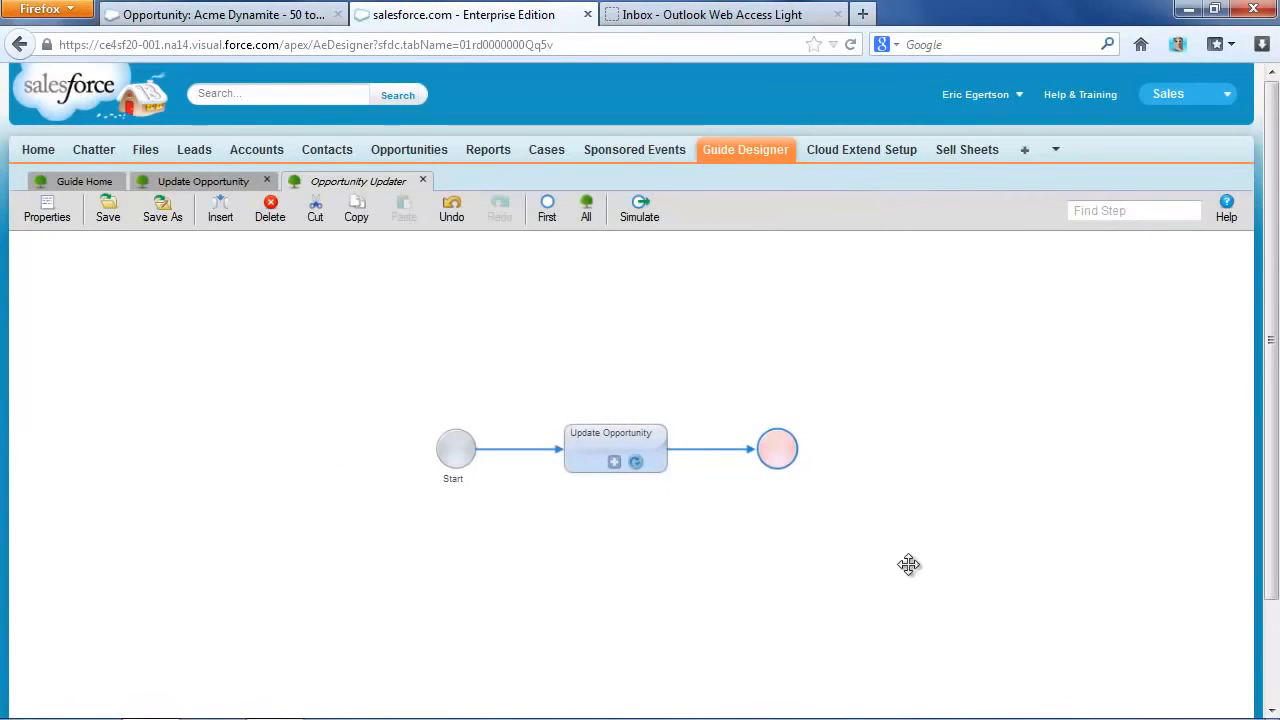
{"action": "left_click", "coordinate": [108, 216]}
{"action": "left_click", "coordinate": [96, 182]}
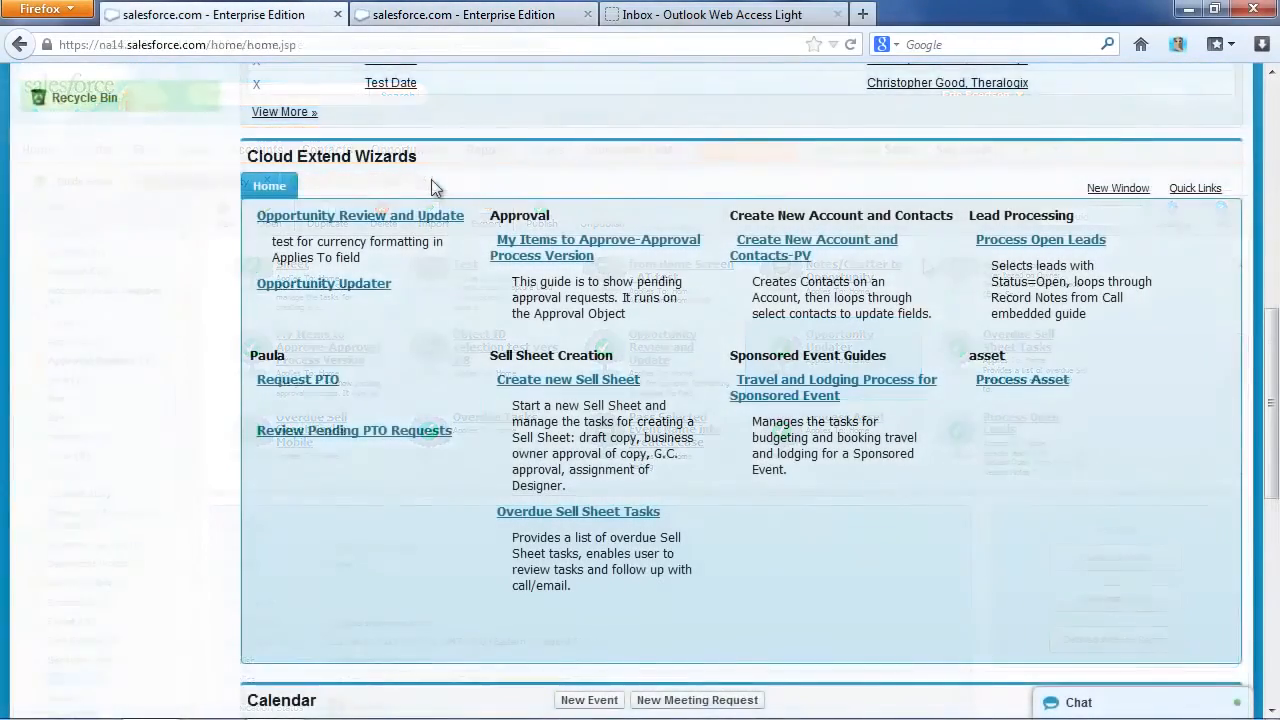
- Run the Opportunity Updater guide from the Cloud Extend Wizards section of the Salesforce home page
{"action": "scroll", "coordinate": [433, 188], "scroll_direction": "down", "scroll_amount": 2}
{"action": "scroll", "coordinate": [432, 180], "scroll_direction": "down", "scroll_amount": 1}
{"action": "scroll", "coordinate": [432, 180], "scroll_direction": "up", "scroll_amount": 2}
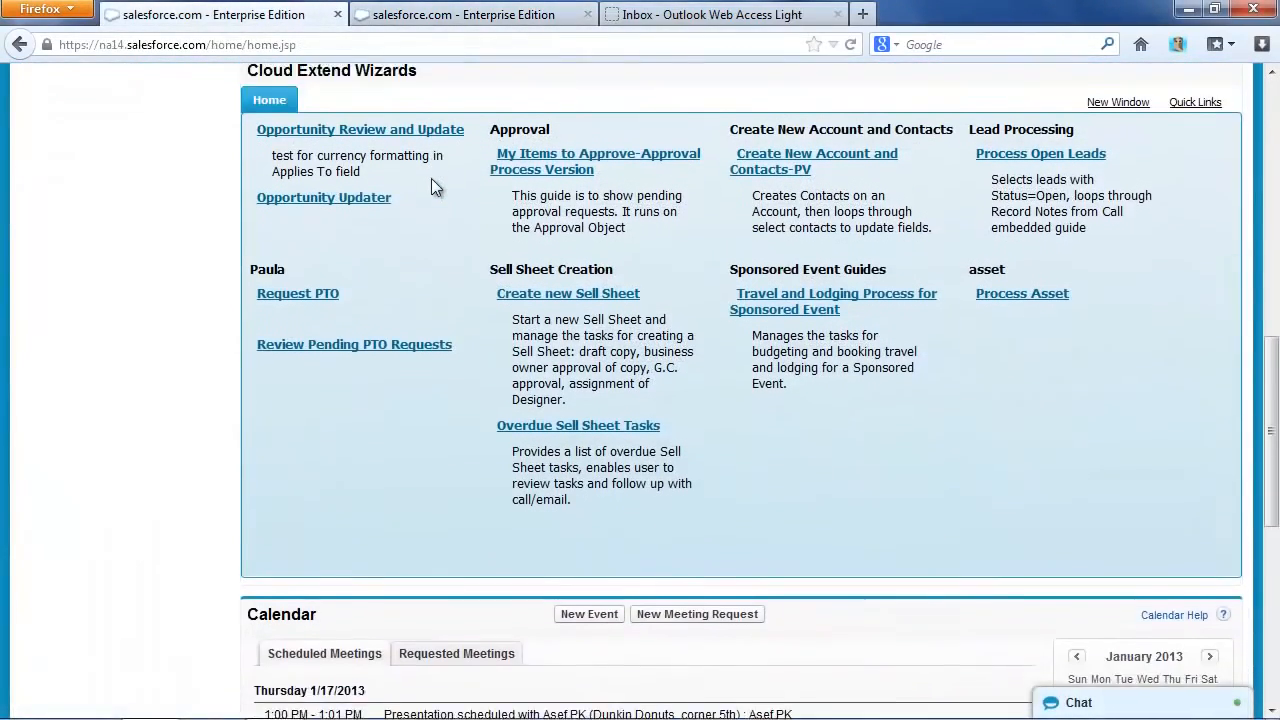
{"action": "left_click", "coordinate": [317, 232]}
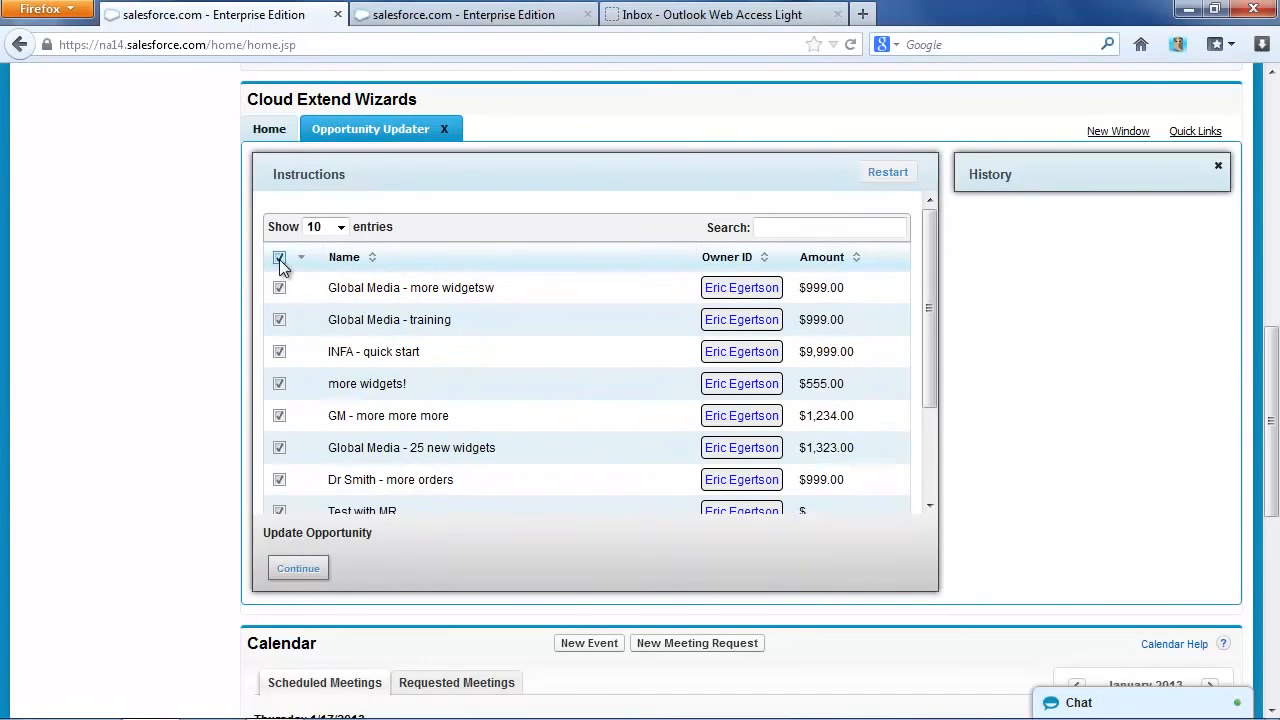
- Sort the guide's opportunity list by Amount and reverse the sort order
{"action": "left_click", "coordinate": [832, 258]}
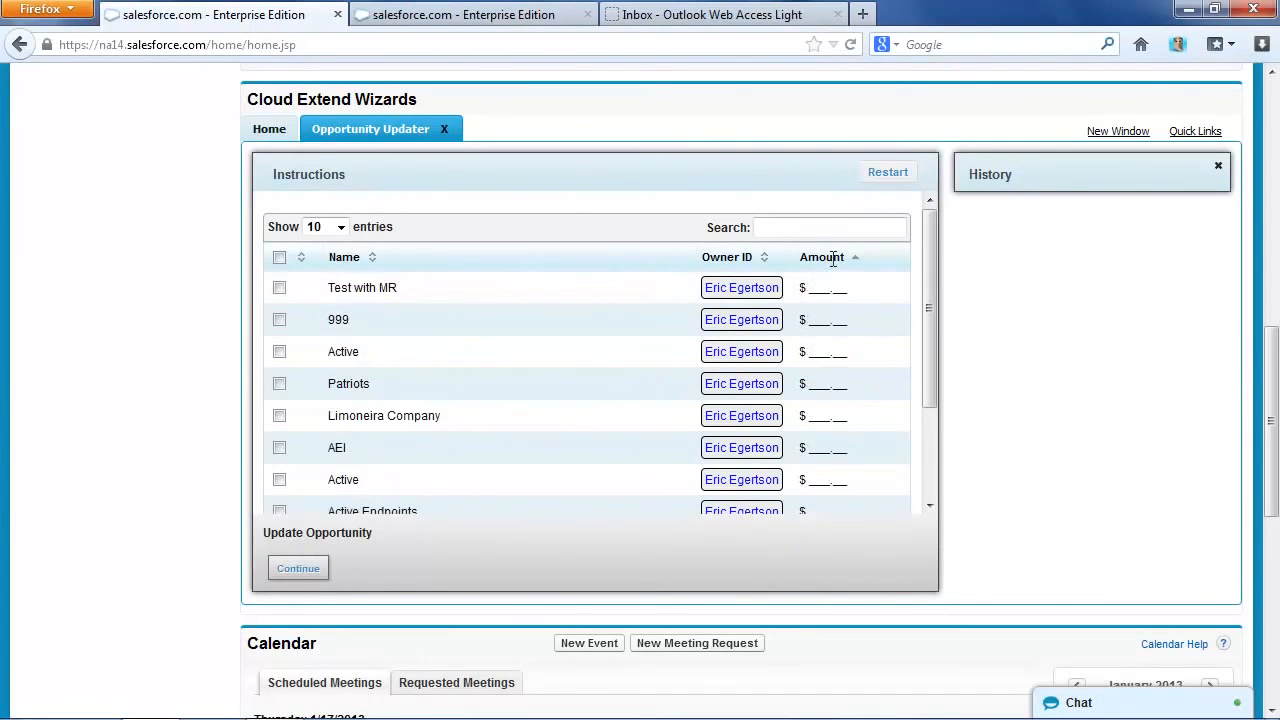
{"action": "left_click", "coordinate": [832, 258]}
{"action": "scroll", "coordinate": [627, 363], "scroll_direction": "up", "scroll_amount": 2}
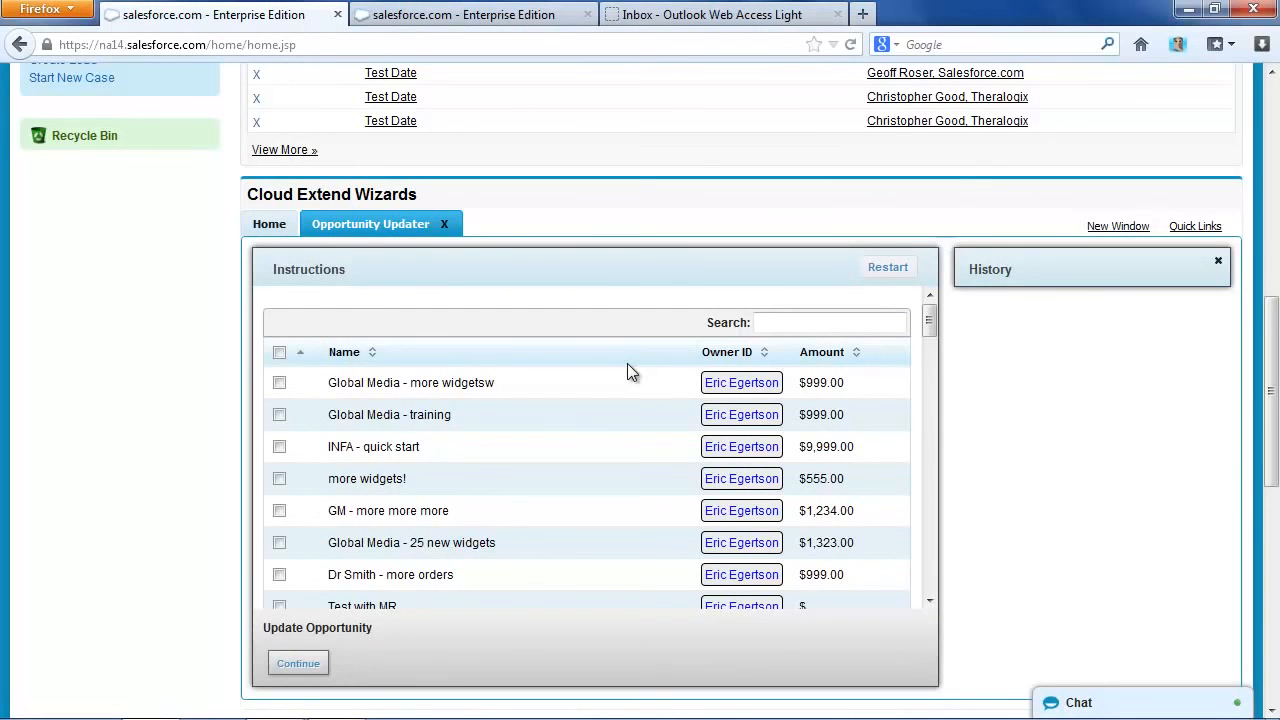
- Filter the opportunity list by "global", select all matching opportunities and clear the filter
{"action": "left_click", "coordinate": [789, 320]}
{"action": "type", "text": "global"}
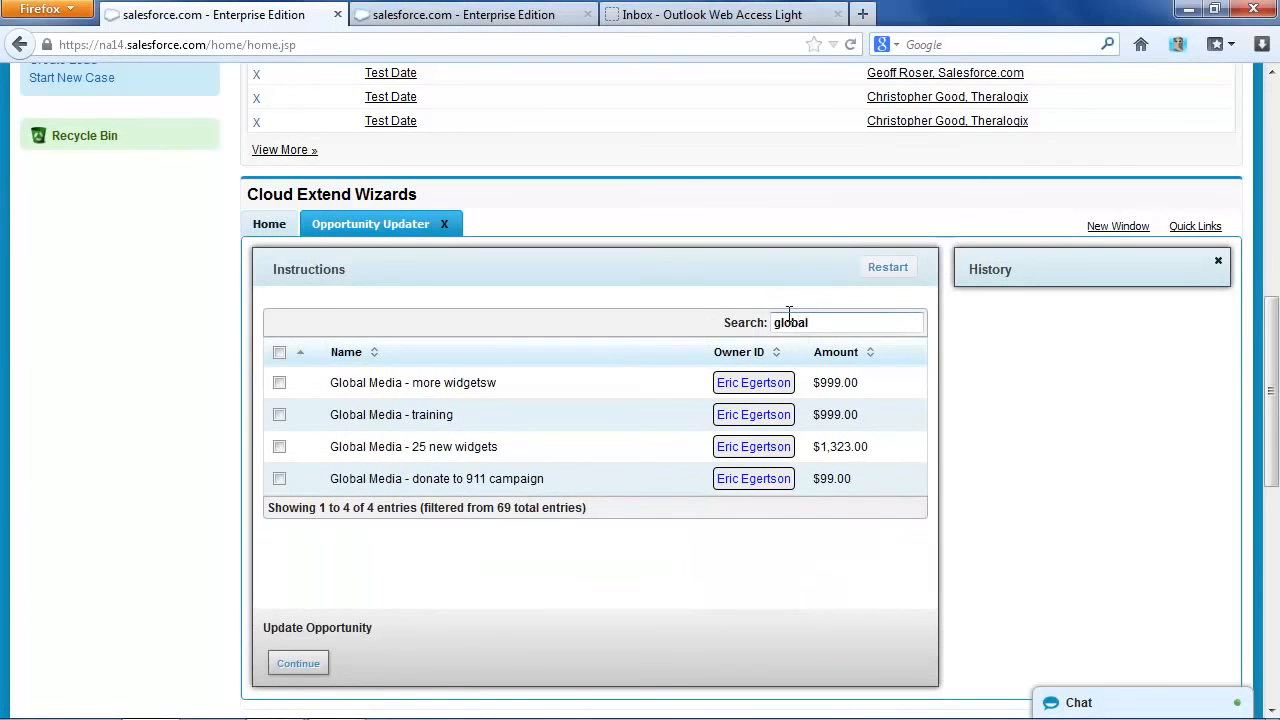
{"action": "left_click", "coordinate": [279, 355]}
{"action": "left_click_drag", "start_coordinate": [843, 328], "coordinate": [720, 348]}
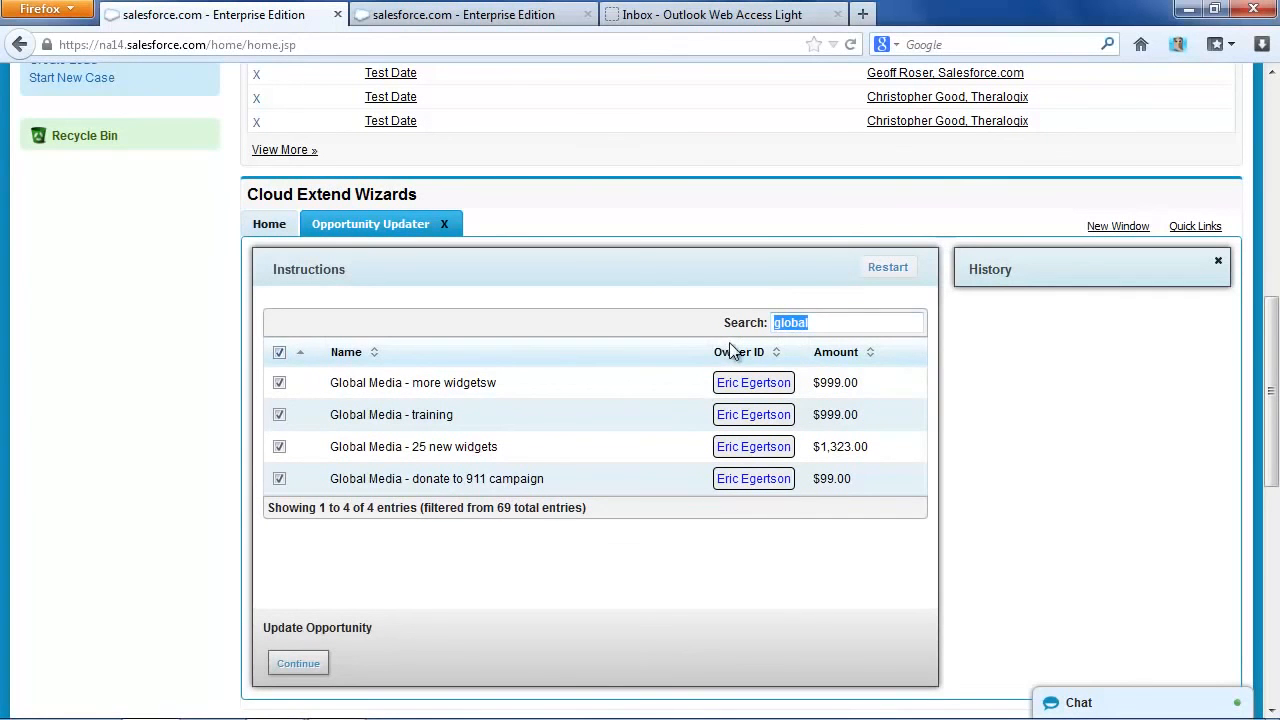
{"action": "key", "text": "BackSpace"}
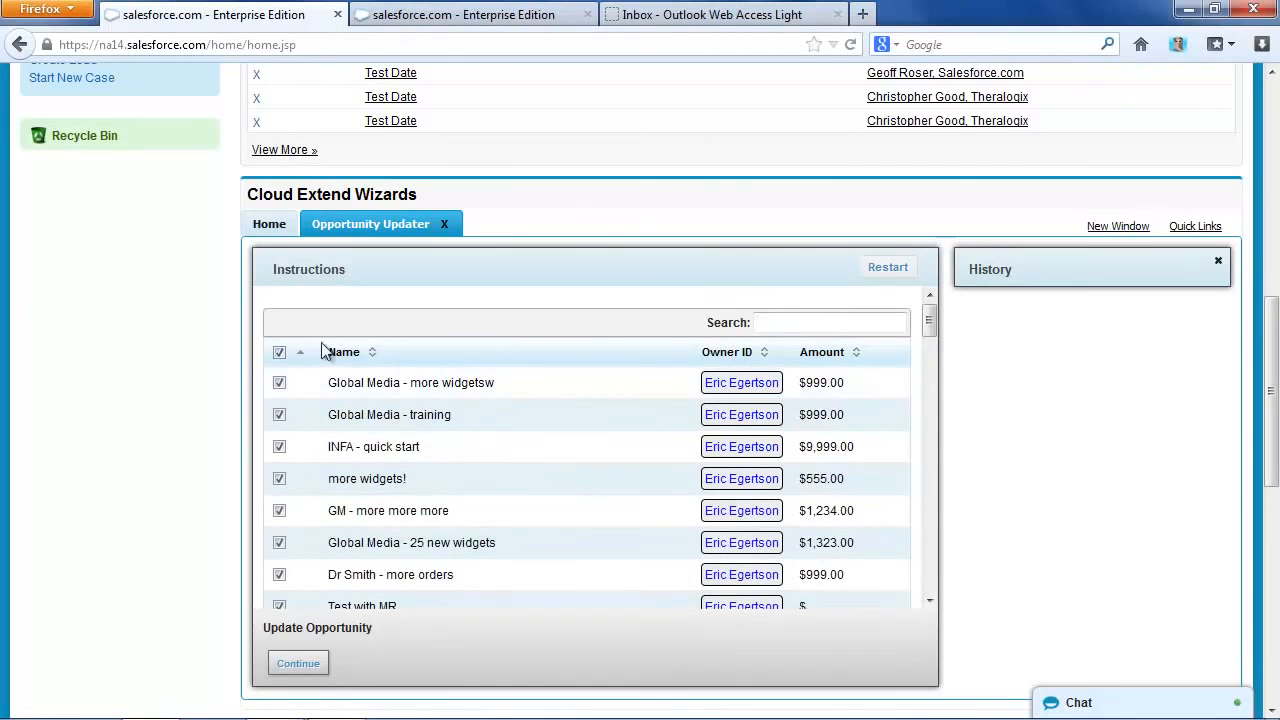
- Clear the selection of all opportunities, select only the first three in the list and continue to updating them
{"action": "left_click", "coordinate": [280, 355]}
{"action": "left_click", "coordinate": [281, 353]}
{"action": "left_click", "coordinate": [282, 353]}
{"action": "left_click", "coordinate": [281, 384]}
{"action": "left_click", "coordinate": [281, 415]}
{"action": "left_click", "coordinate": [280, 447]}
{"action": "left_click", "coordinate": [300, 663]}
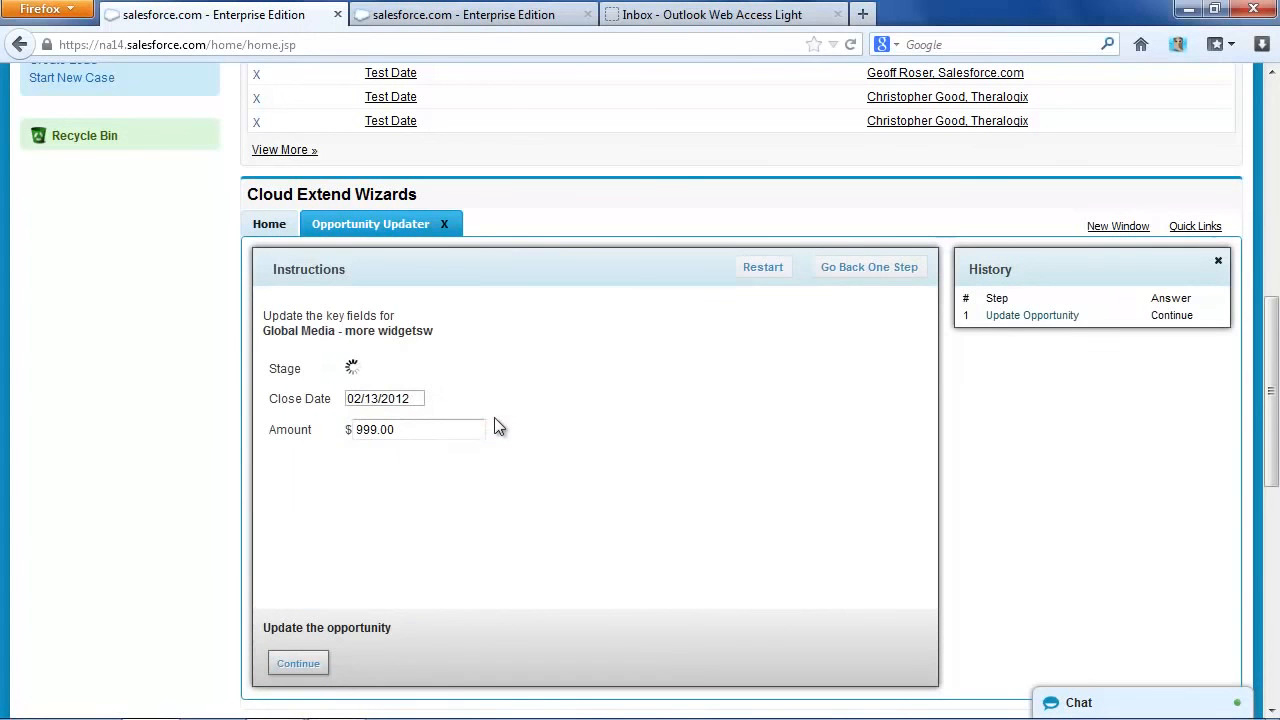
- Set the stage of Global Media - more widgetsw to 2. Qualify/Needs Analysis and its close date to 02/15/2013
{"action": "left_click", "coordinate": [450, 370]}
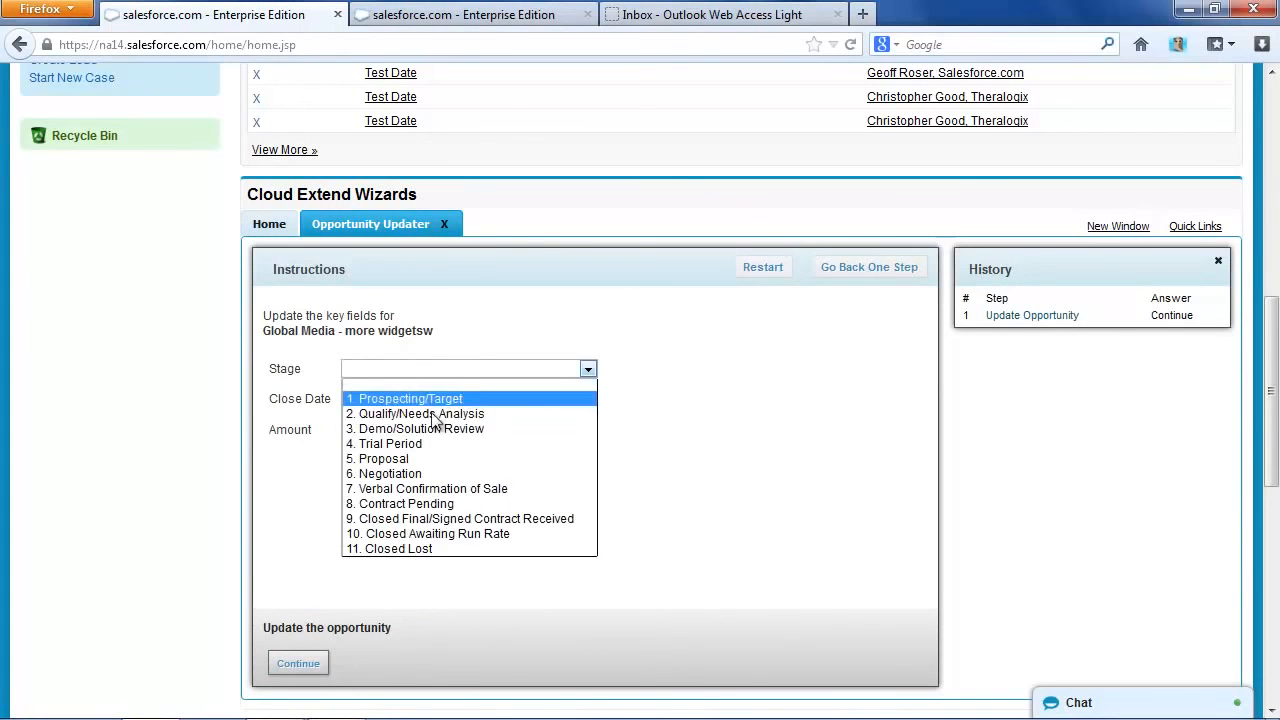
{"action": "left_click", "coordinate": [433, 405]}
{"action": "left_click", "coordinate": [412, 398]}
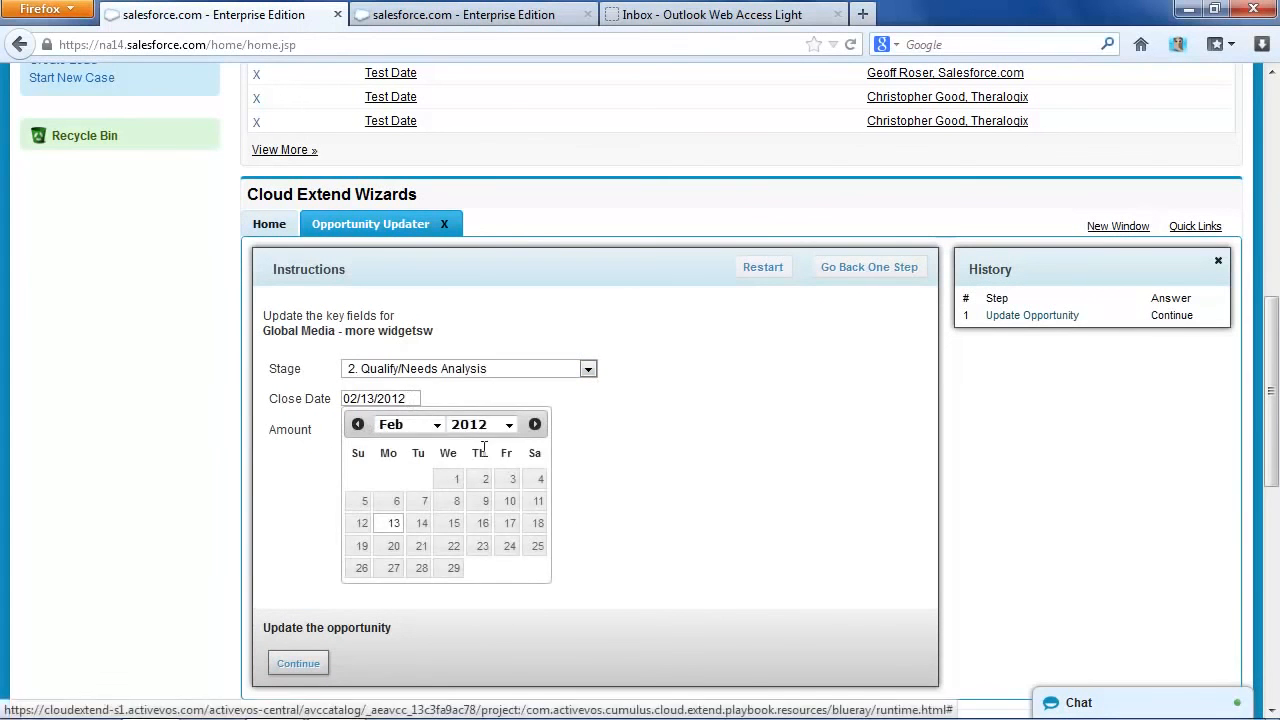
{"action": "left_click", "coordinate": [508, 424]}
{"action": "left_click", "coordinate": [508, 689]}
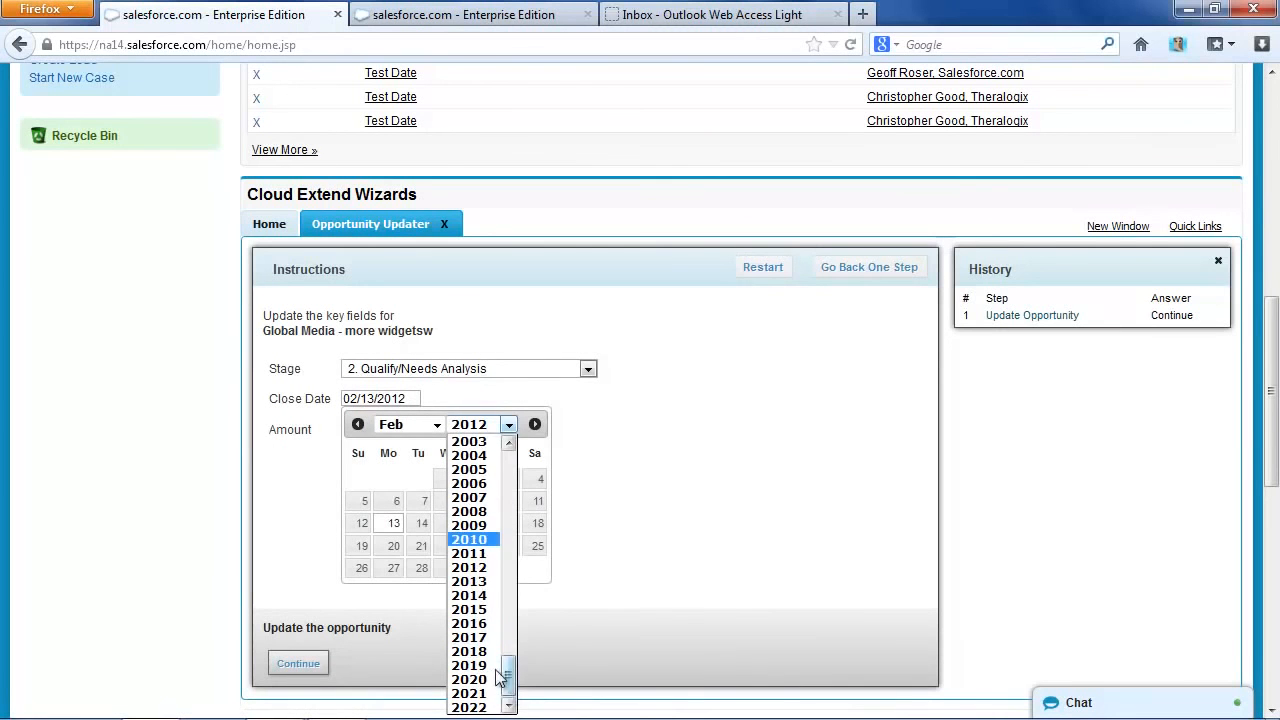
{"action": "left_click", "coordinate": [464, 582]}
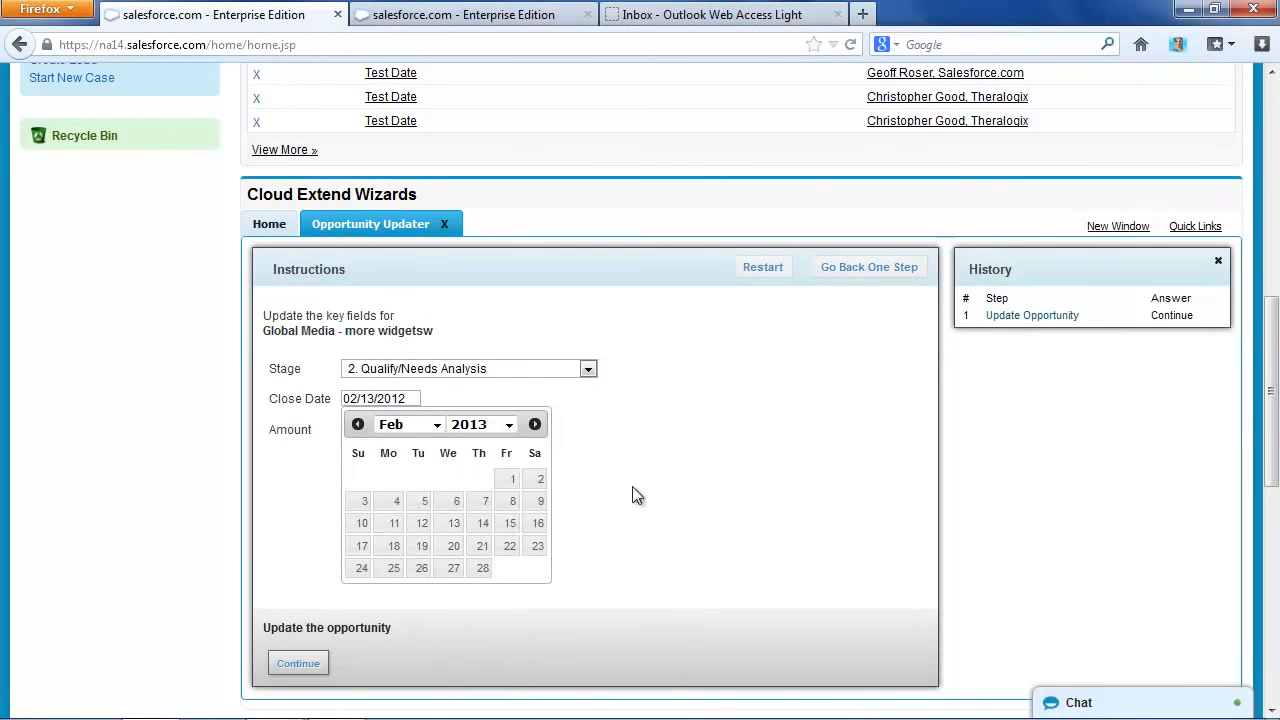
{"action": "left_click", "coordinate": [503, 523]}
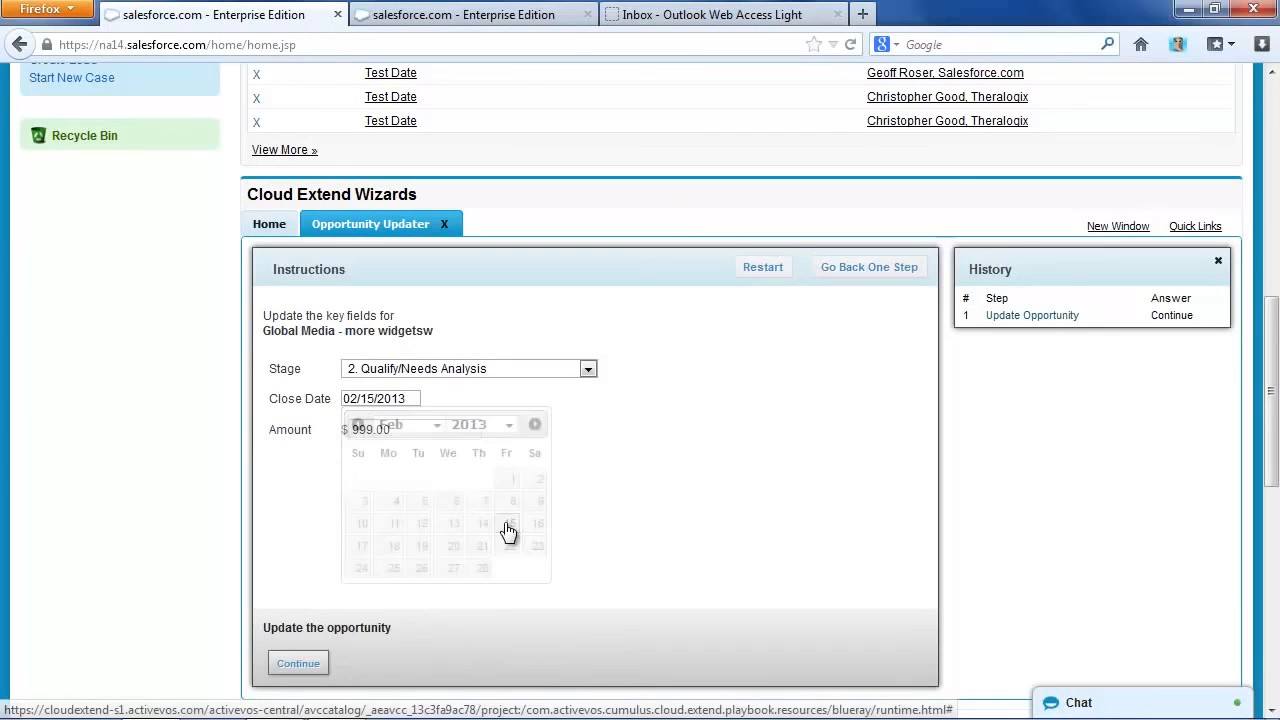
- Set the opportunity's amount to $1005 and submit the updated key fields
{"action": "left_click_drag", "start_coordinate": [397, 429], "coordinate": [351, 430]}
{"action": "type", "text": "1005"}
{"action": "left_click", "coordinate": [296, 663]}
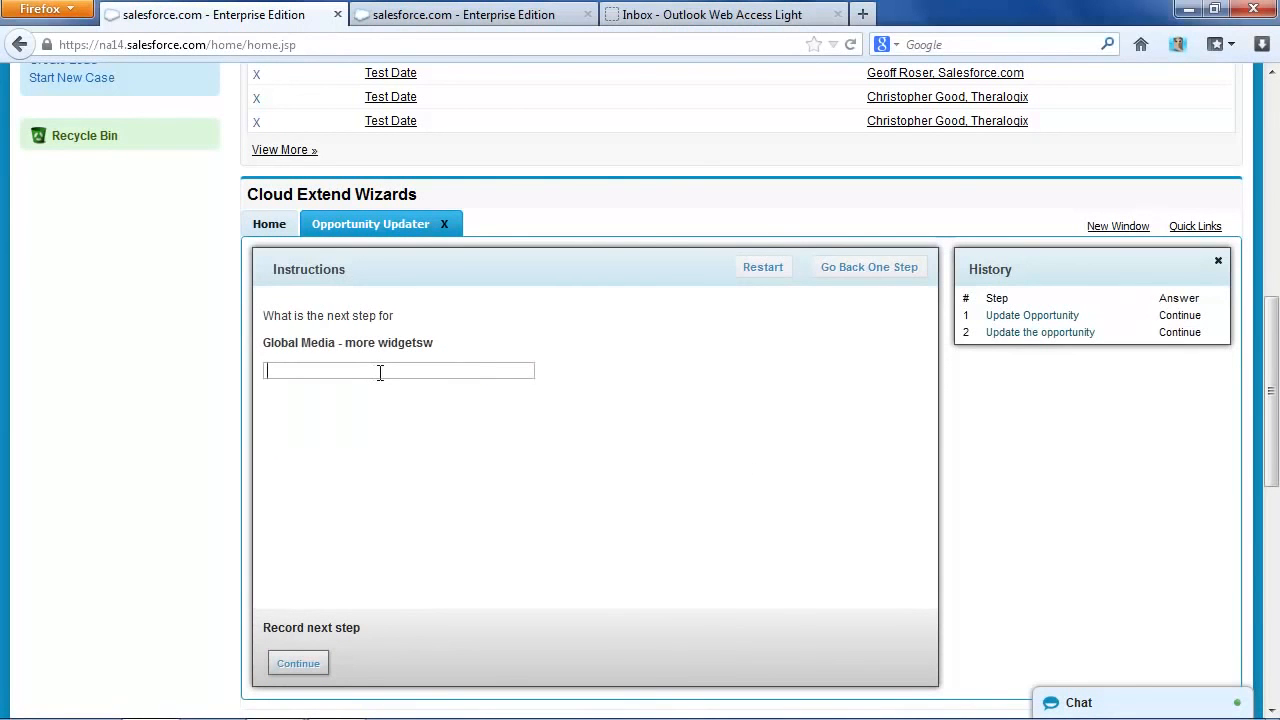
- Record "find out why this didn't close in 2012" as the next step and submit the account note "test note for demo"
{"action": "type", "text": "find out why this didn't close in 2012"}
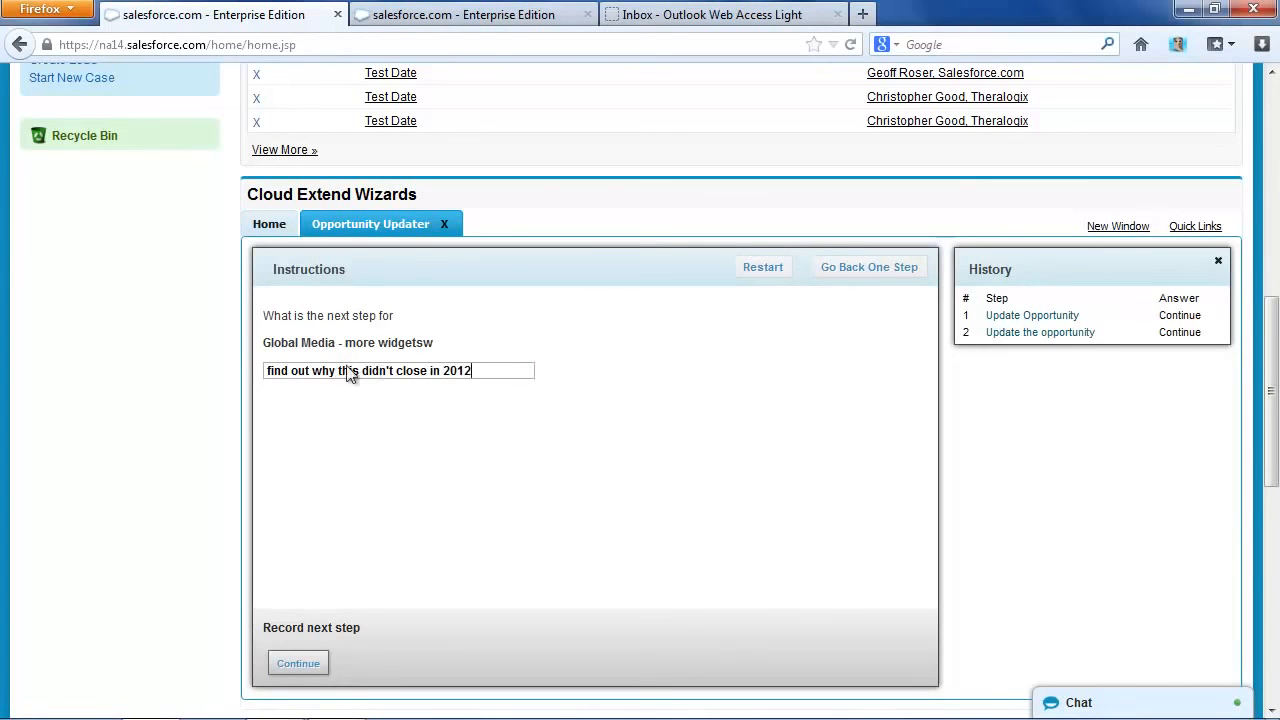
{"action": "left_click", "coordinate": [298, 664]}
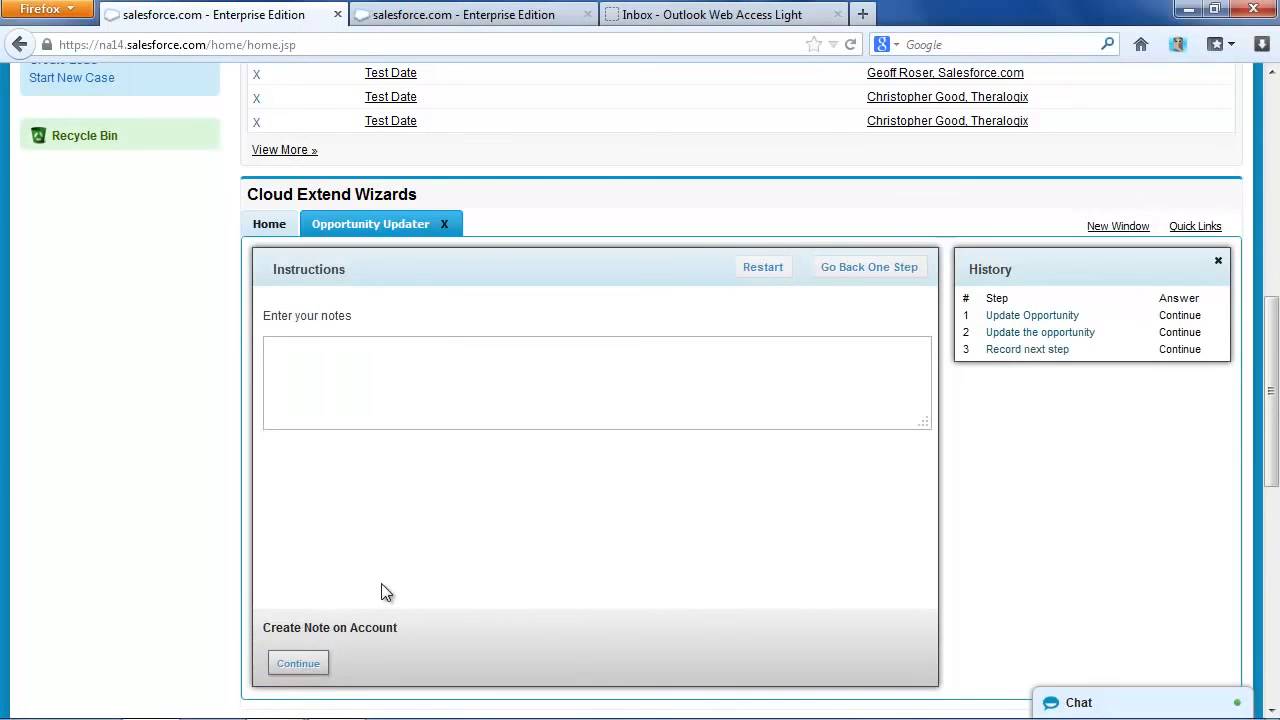
{"action": "left_click", "coordinate": [434, 388]}
{"action": "type", "text": "test note for demo"}
{"action": "left_click", "coordinate": [298, 663]}
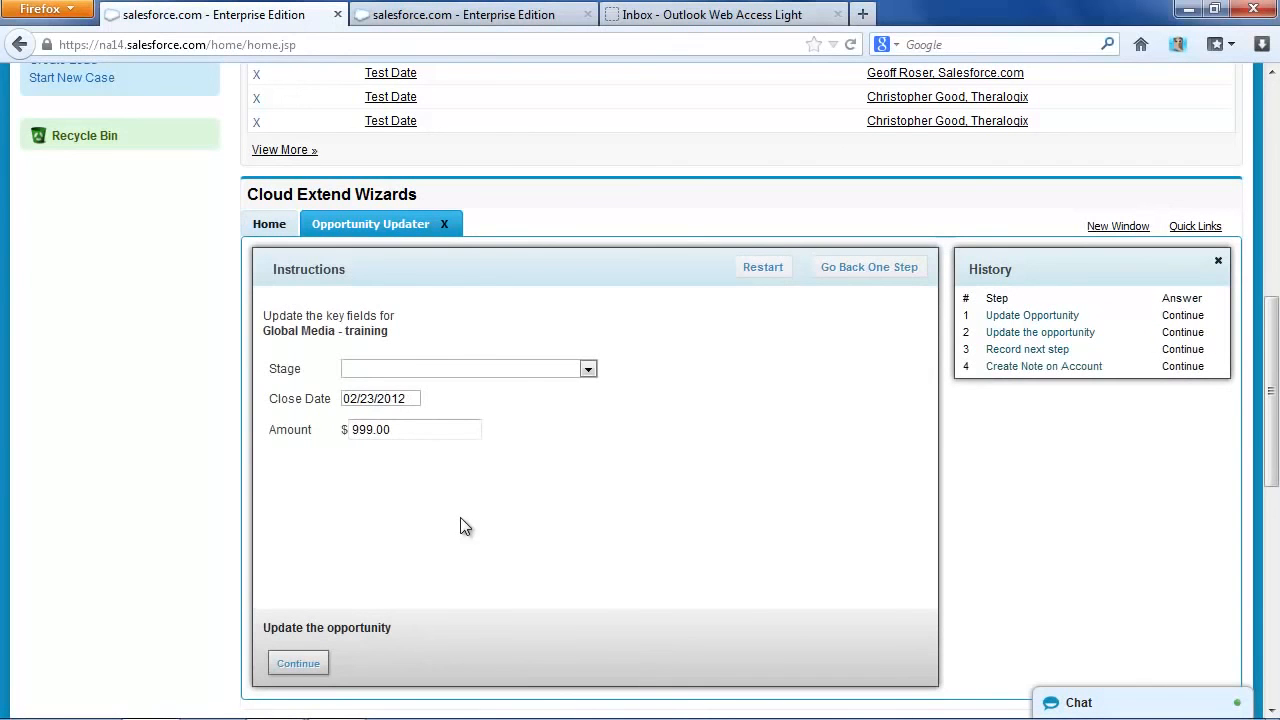
- Set the stage of the Global Media - training opportunity to 5. Proposal
{"action": "left_click", "coordinate": [515, 370]}
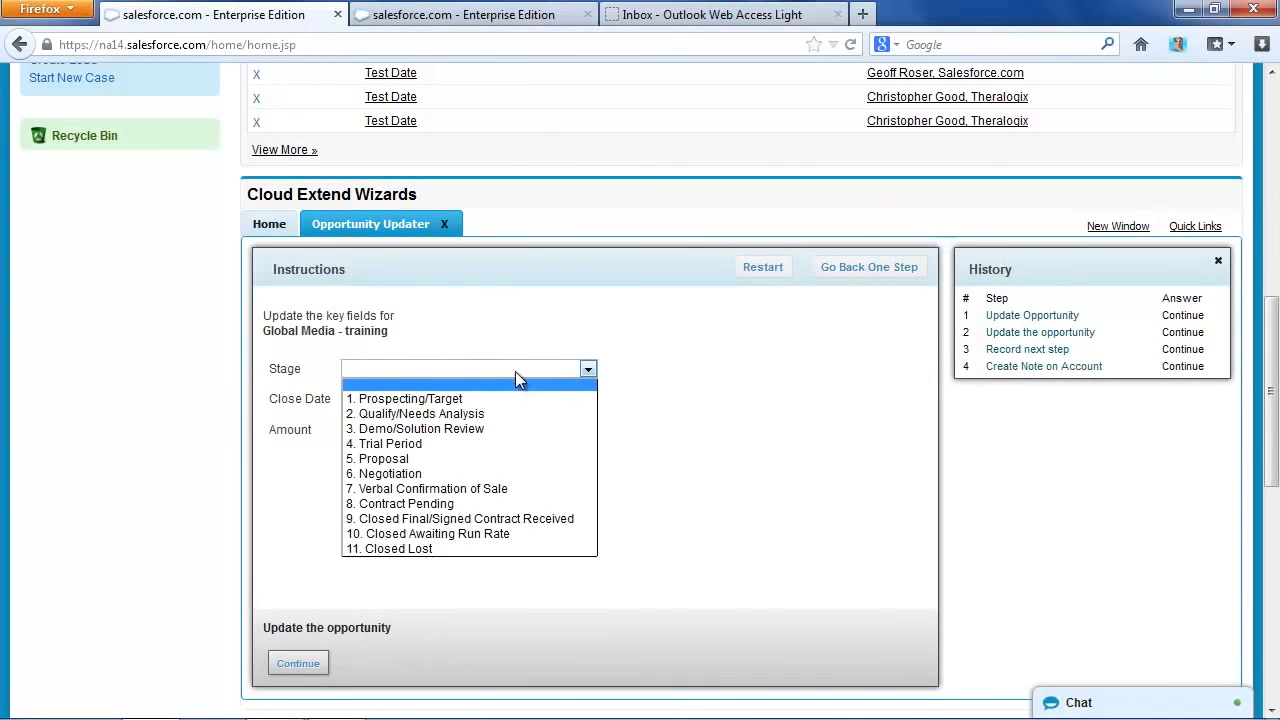
{"action": "left_click", "coordinate": [489, 456]}
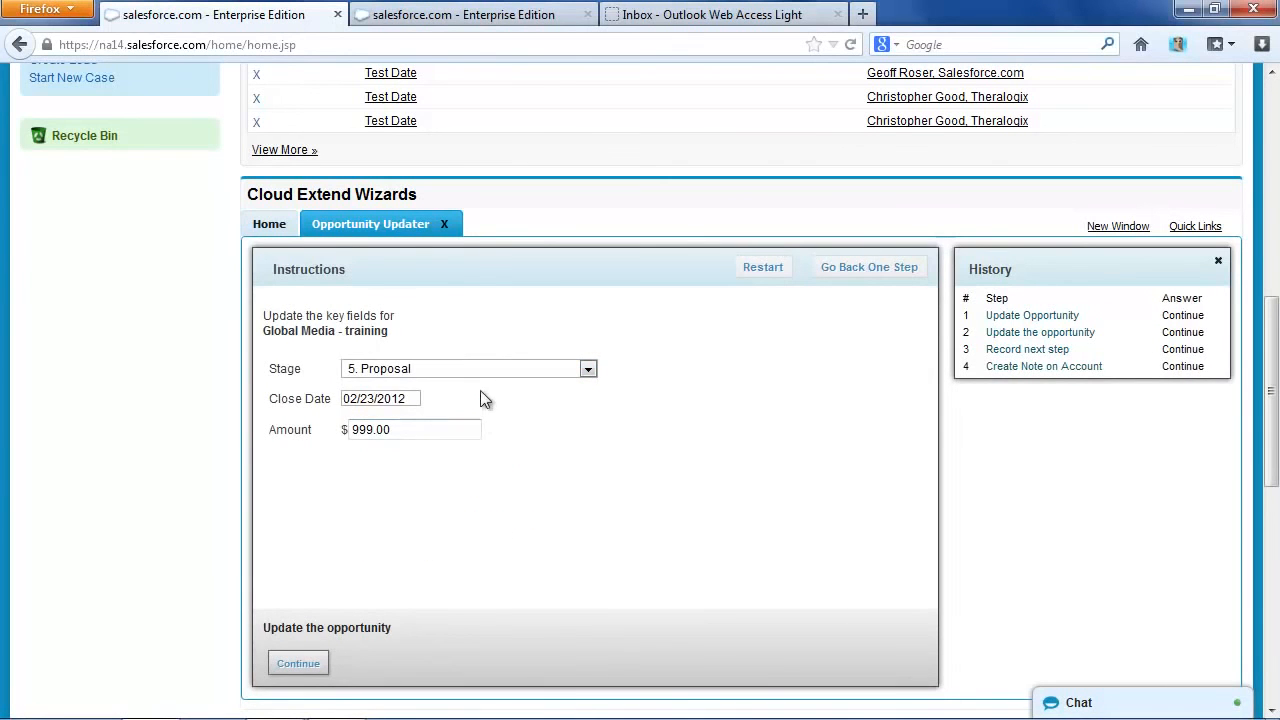